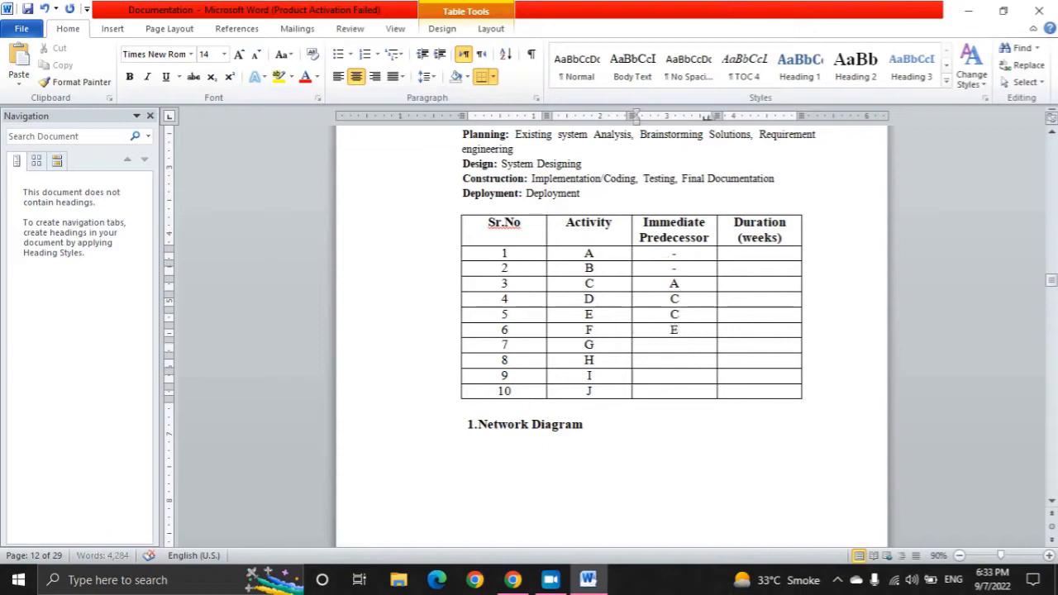
Fill in the immediate predecessors: B for activity G, G for H, G for I, and I,H for J
type("B")
key("Down")
type("G")
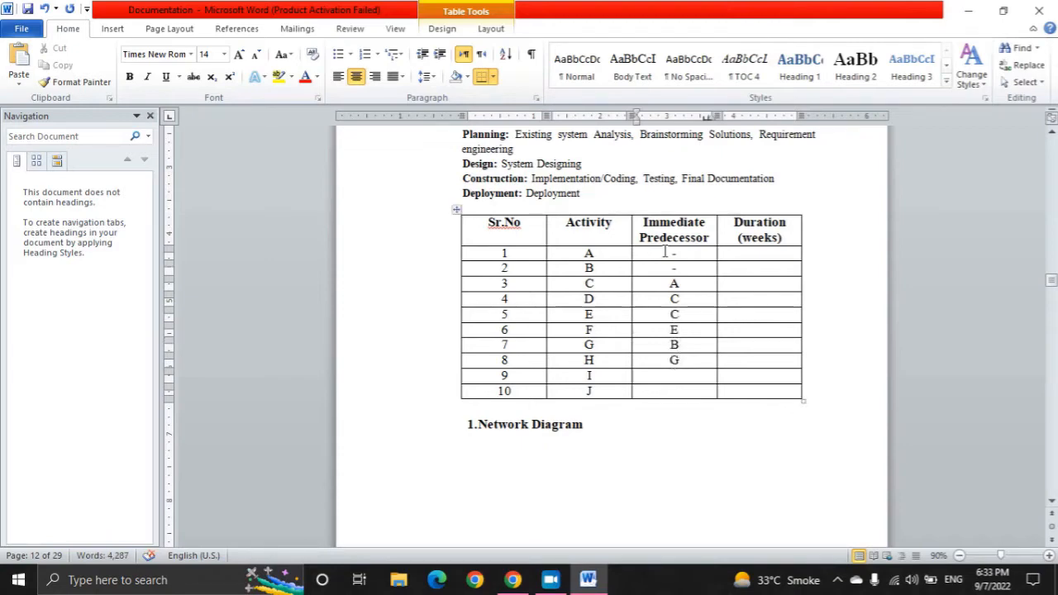
key("Down")
type("G")
type("I,H")
Enter the durations in weeks for activities A to J: 2, 1, 1, 1, 5, 2, 1, 3, 3, 1
left_click(751, 254)
type("1")
key("Down")
type("1")
key("Down")
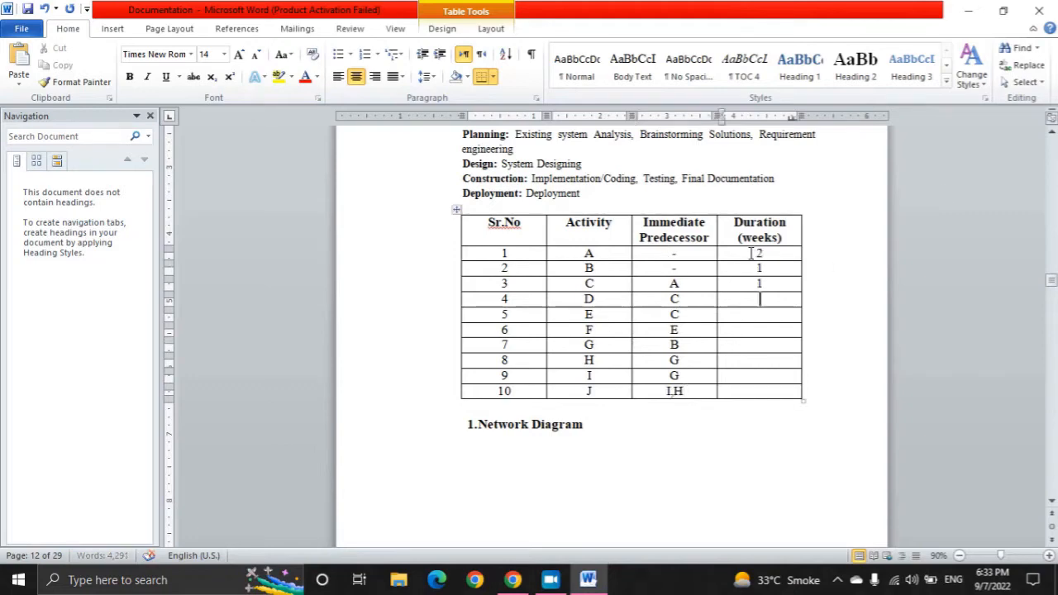
type("1")
key("Down")
type("5")
key("Down")
type("2")
key("Down")
type("1")
key("Down")
type("3")
key("Down")
type("3")
key("Down")
type("1")
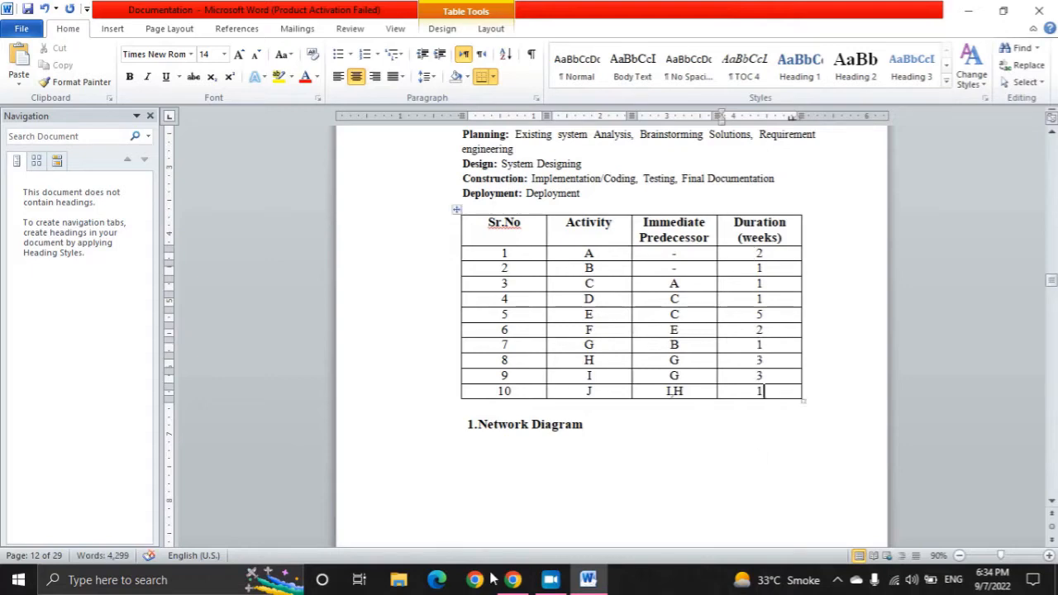
Find and launch Visio 2013
left_click(83, 582)
type("S")
key("BackSpace")
type("VI")
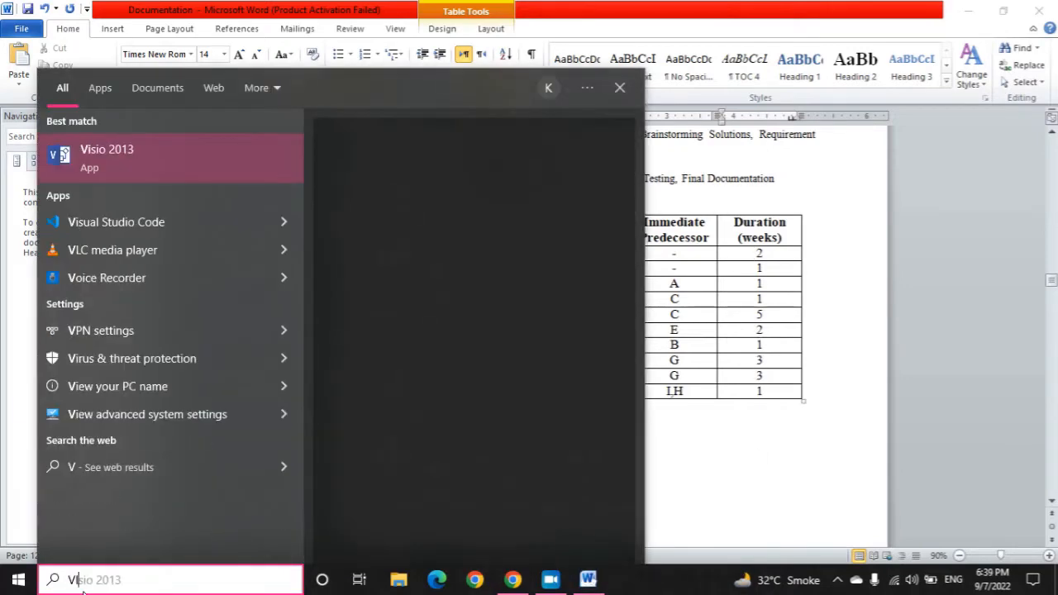
left_click(146, 158)
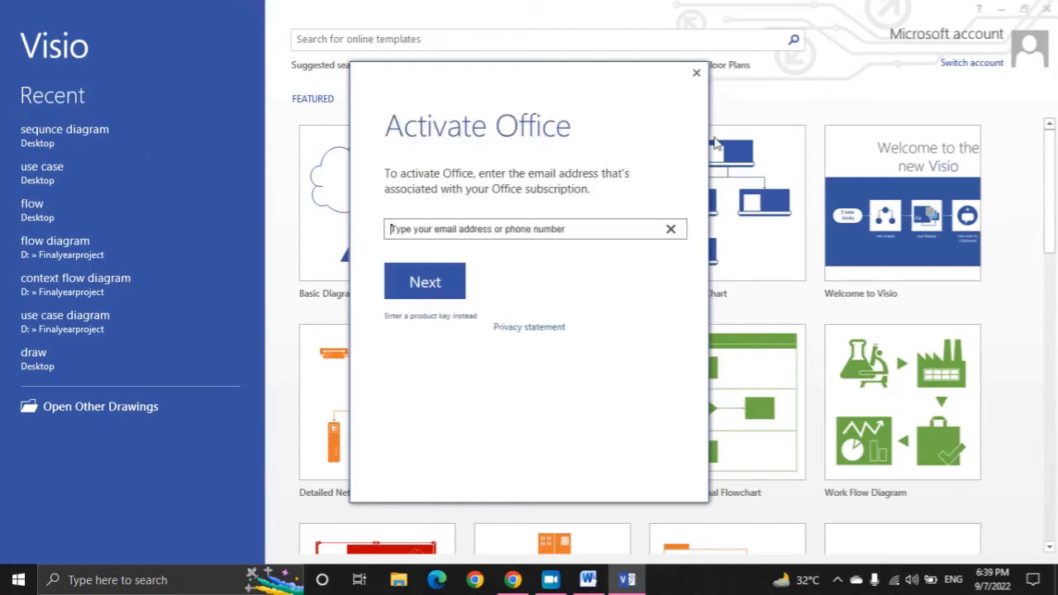
Dismiss the Office activation prompt and create a new drawing from the Basic Diagram template
left_click(697, 73)
left_click(342, 234)
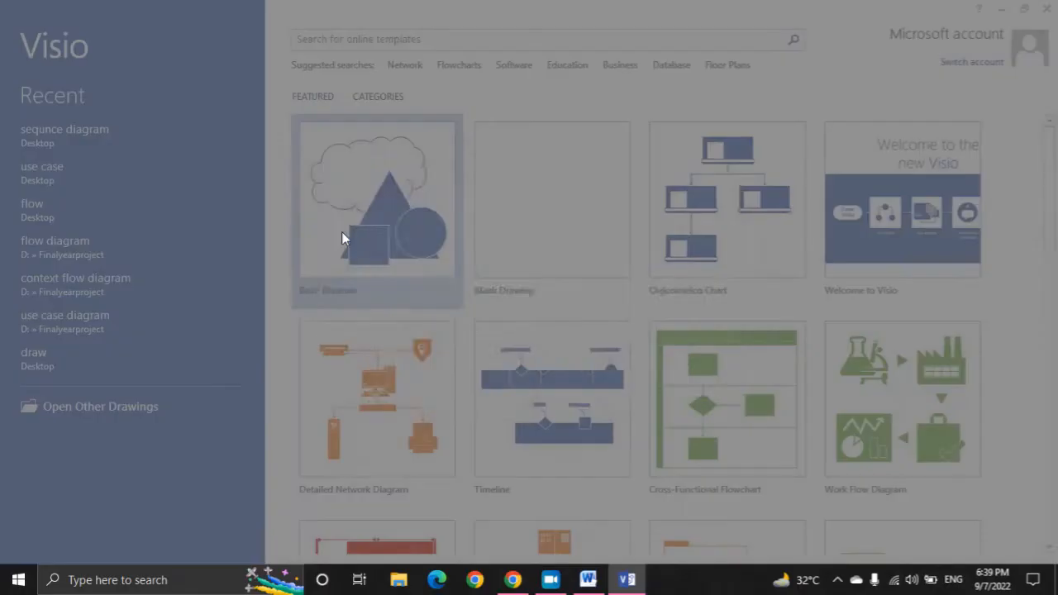
left_click(554, 375)
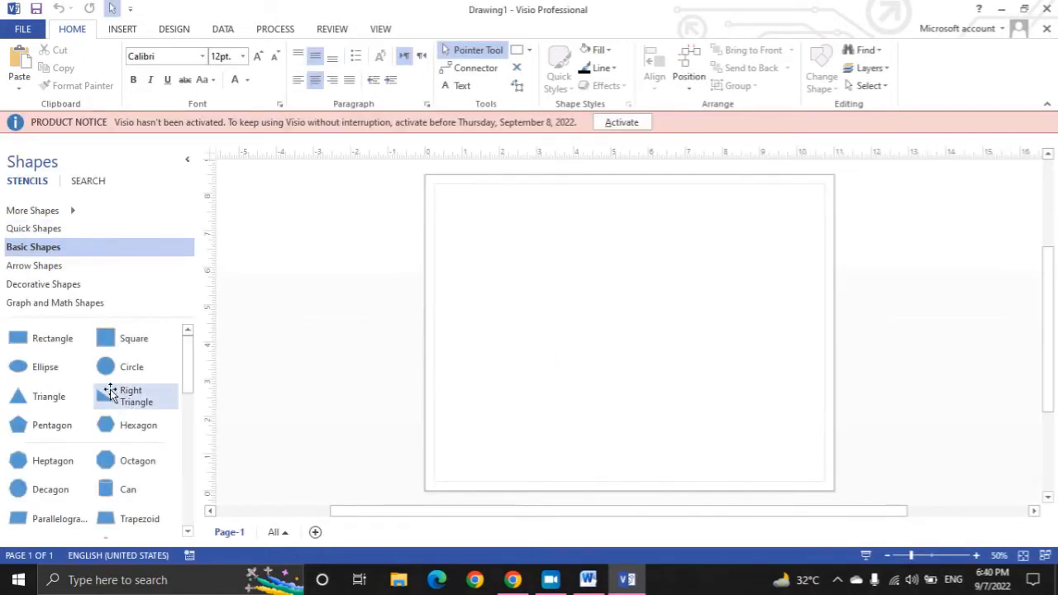
Place an ellipse at the page's left margin, about mid-height, and label it Start
left_click_drag(46, 368, 487, 323)
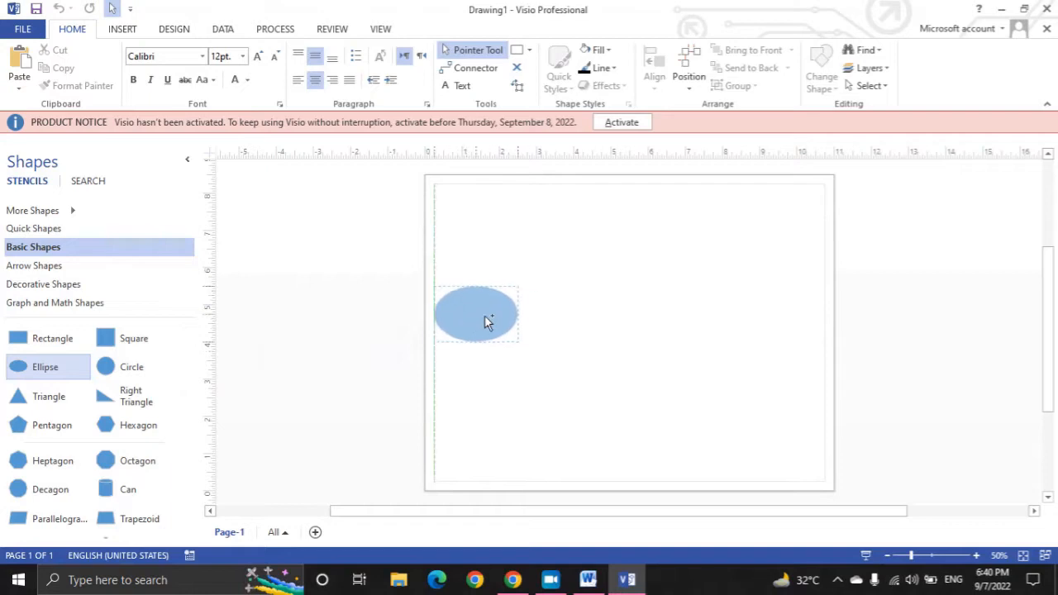
double_click(472, 316)
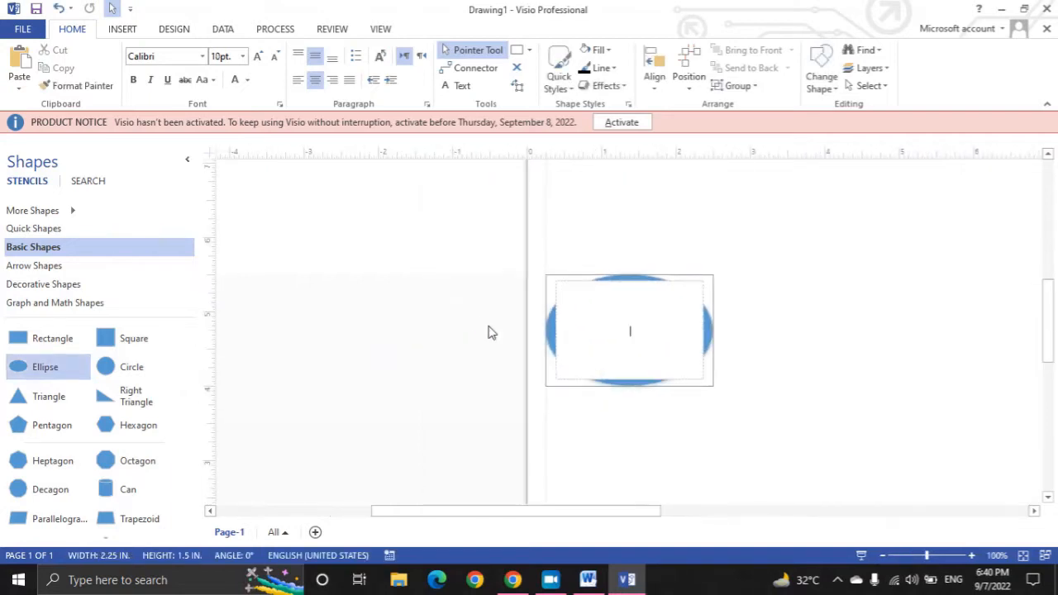
type("Start")
Format the Start label in Times New Roman, 12 pt
key("ctrl+a")
left_click(173, 52)
type("Times New Roman")
key("Tab")
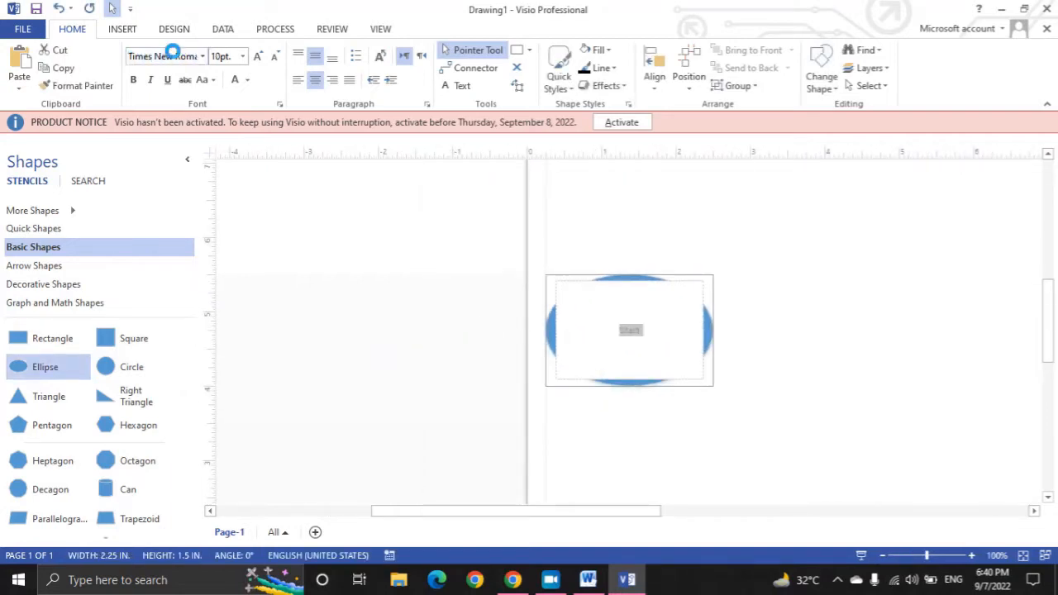
type("12")
key("Return")
left_click(645, 422)
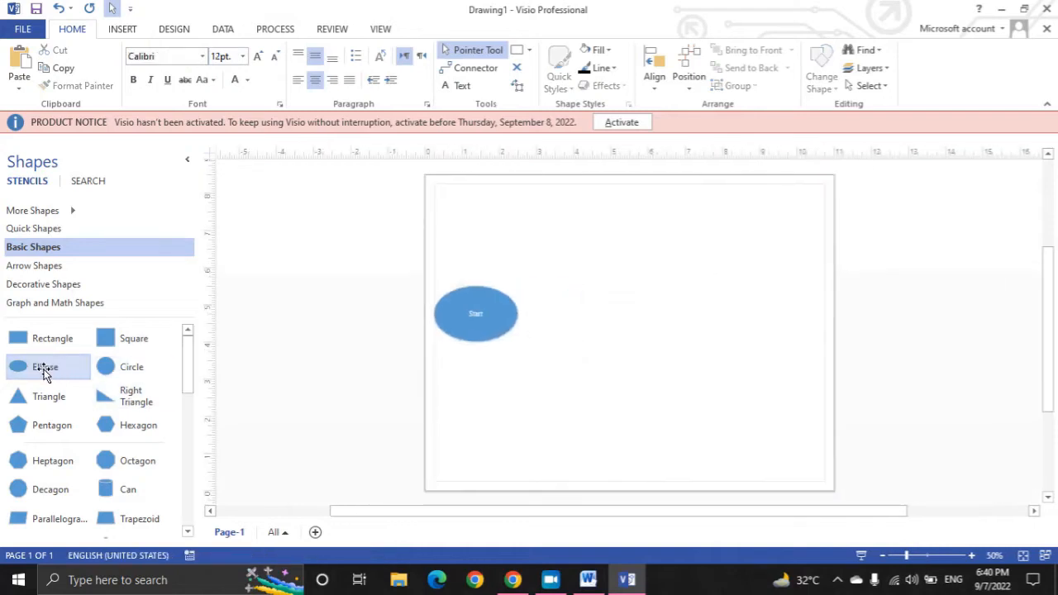
Set the Start label's font size to 18 pt
double_click(478, 317)
left_click(229, 58)
type("18")
key("Return")
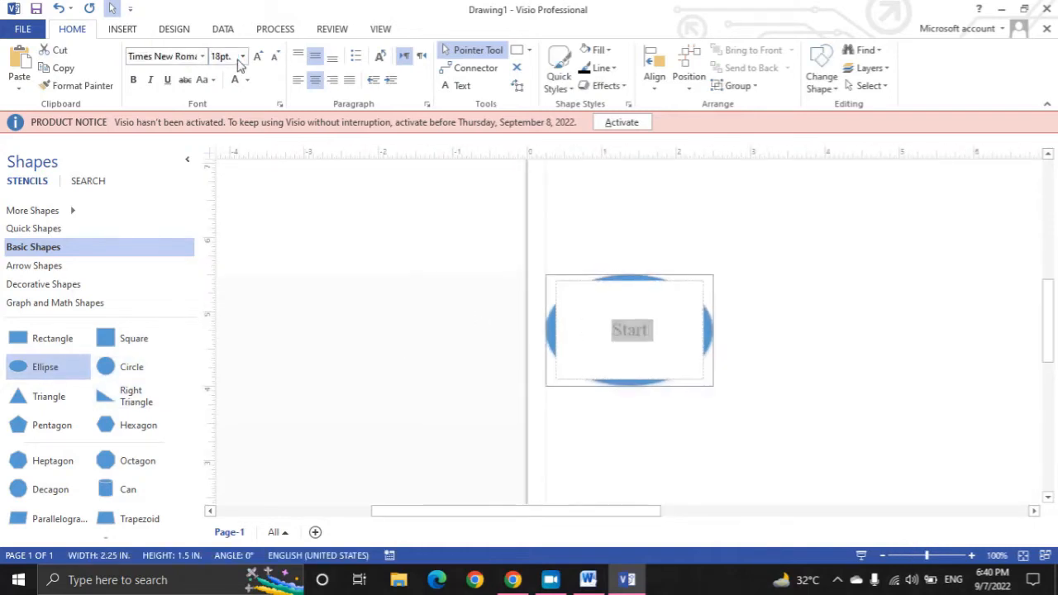
left_click(715, 303)
Add one circle above and one below the Start ellipse's level, and label the upper one A in Times New Roman, 18 pt
left_click_drag(108, 372, 565, 405)
key("ctrl+d")
double_click(567, 237)
left_click(195, 56)
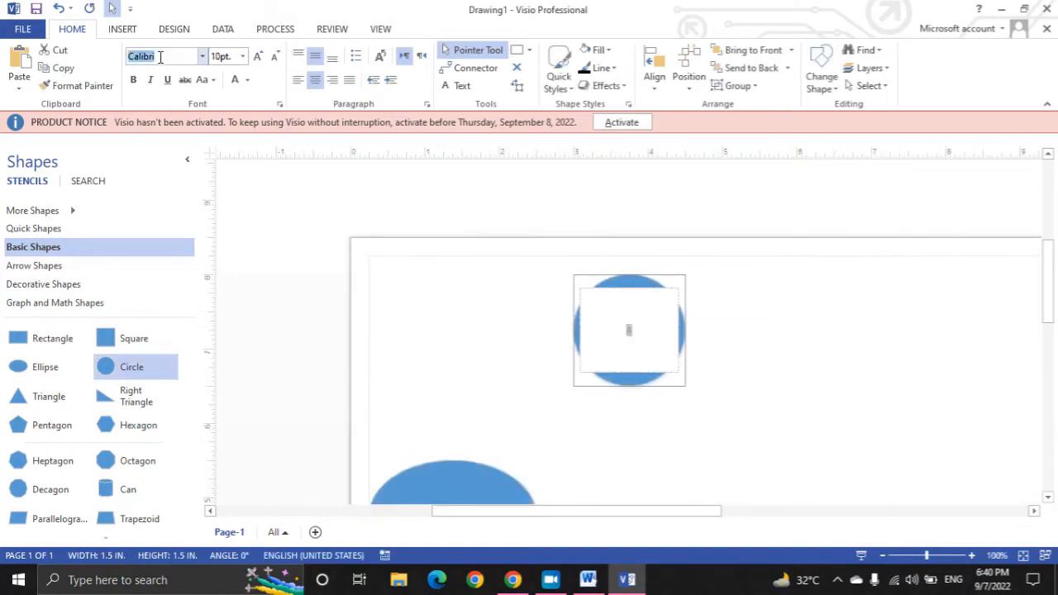
type("Times New Roman")
key("Return")
left_click(242, 56)
left_click_drag(234, 58, 216, 56)
key("Escape")
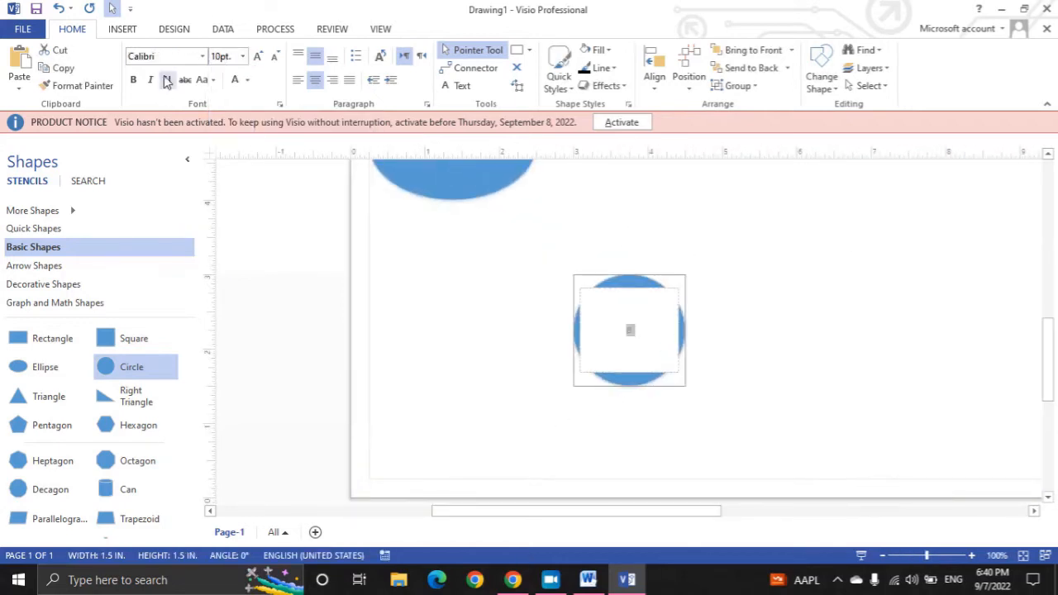
Format the lower circle's label B in Times New Roman, 18 pt
left_click(163, 57)
type("Times New Roman")
key("Return")
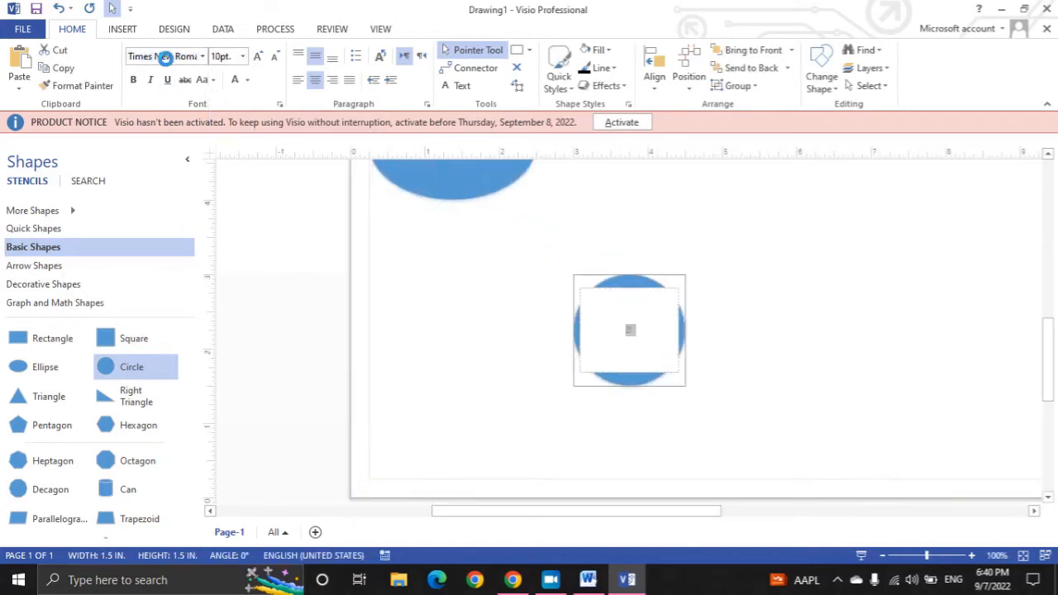
left_click(242, 56)
left_click_drag(231, 57, 210, 60)
type("18")
key("Return")
left_click(777, 331)
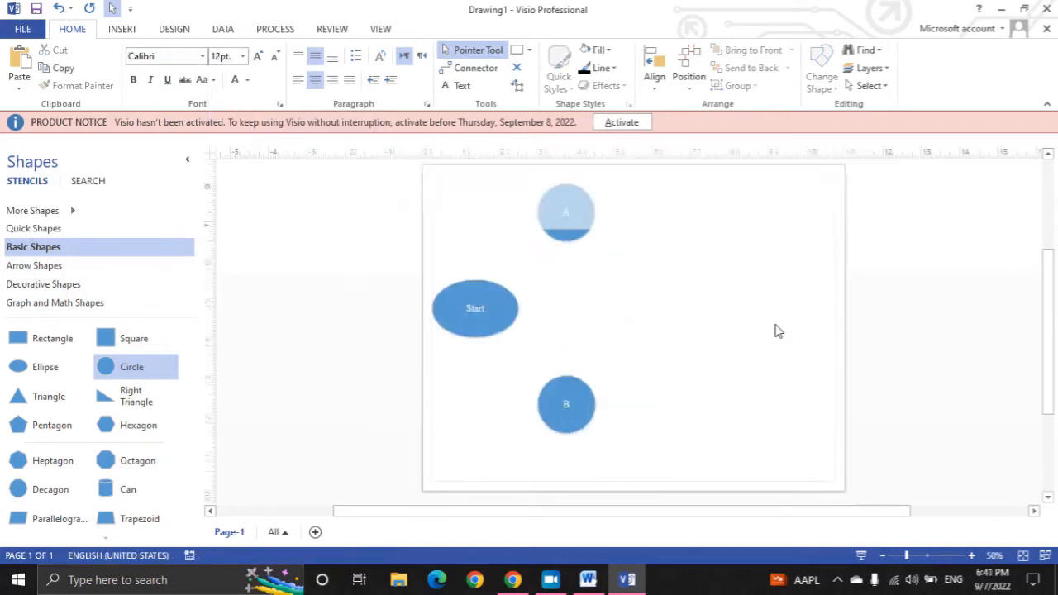
Copy circle A and place the copy level with it, to its right
left_click(577, 223)
key("ctrl+c")
key("ctrl+v")
left_click_drag(580, 224, 660, 223)
double_click(658, 236)
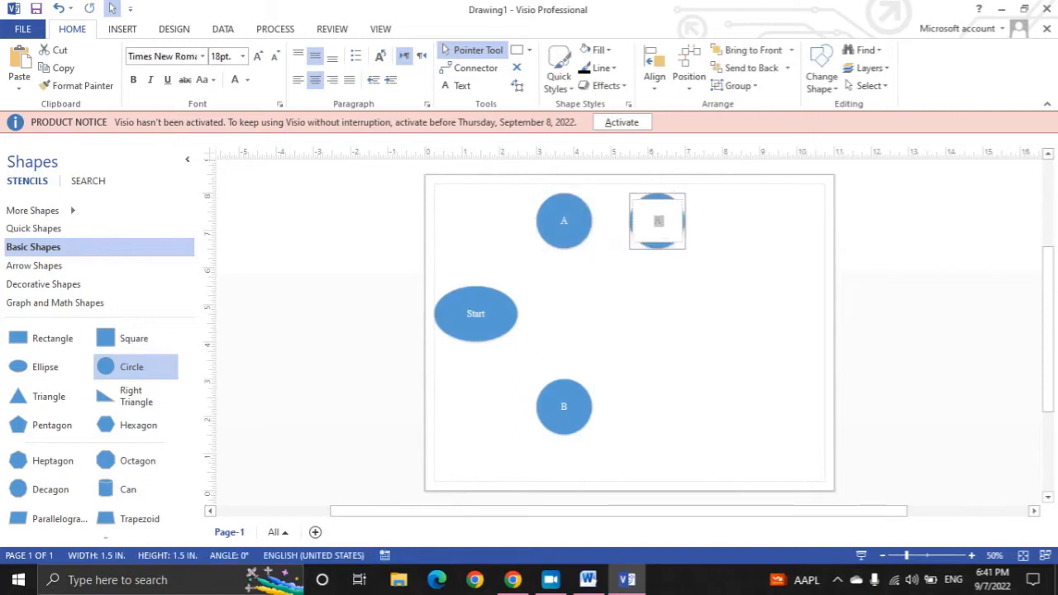
left_click(188, 57)
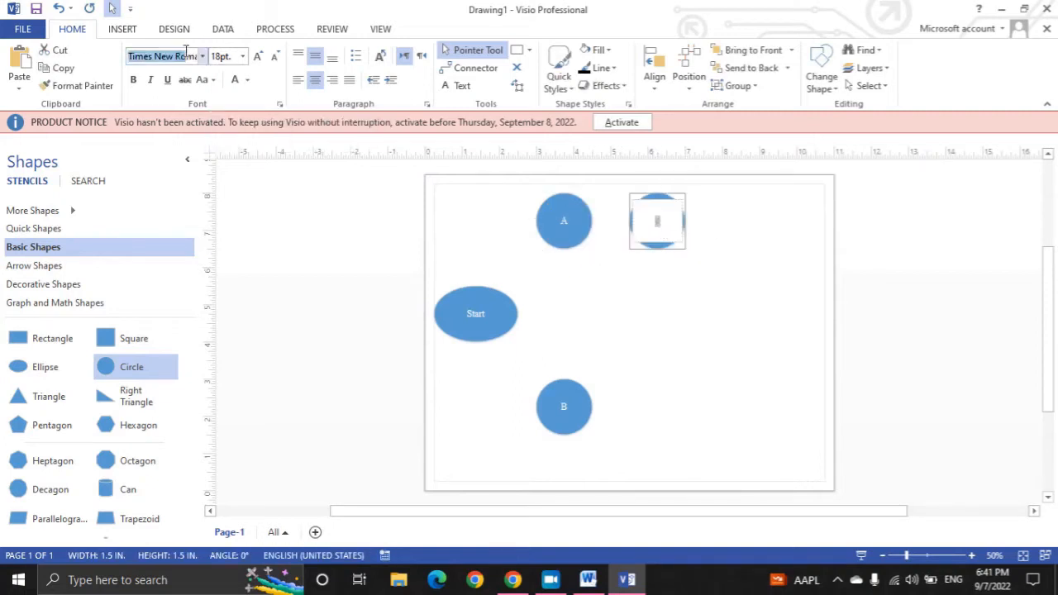
key("BackSpace")
key("BackSpace")
key("BackSpace")
key("BackSpace")
key("BackSpace")
key("BackSpace")
key("BackSpace")
key("BackSpace")
key("BackSpace")
key("BackSpace")
key("BackSpace")
key("BackSpace")
left_click(153, 55)
key("BackSpace")
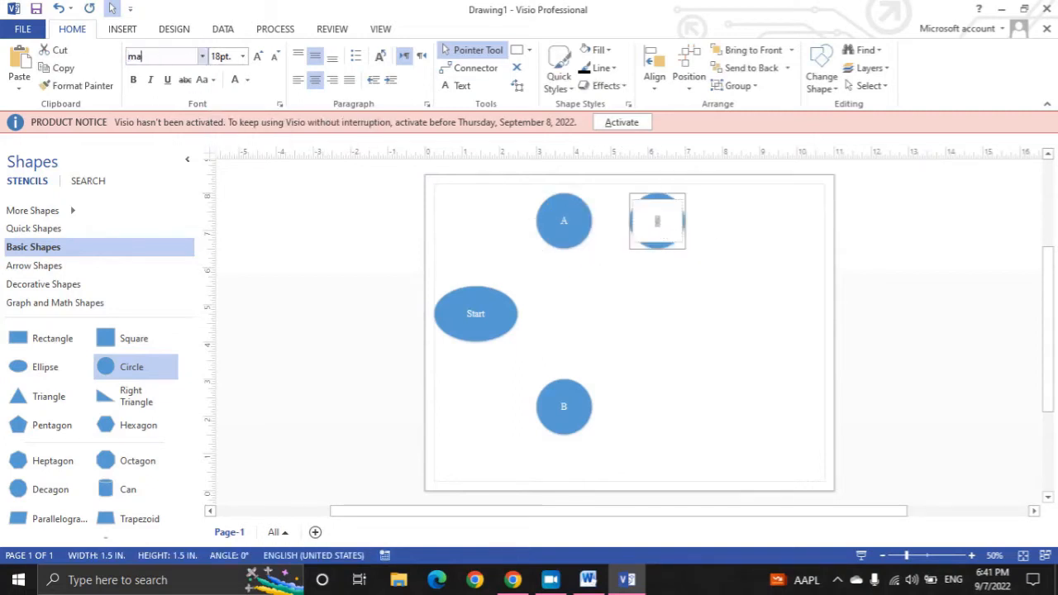
key("Escape")
Label the copied circle beside A as C
key("BackSpace")
type("C")
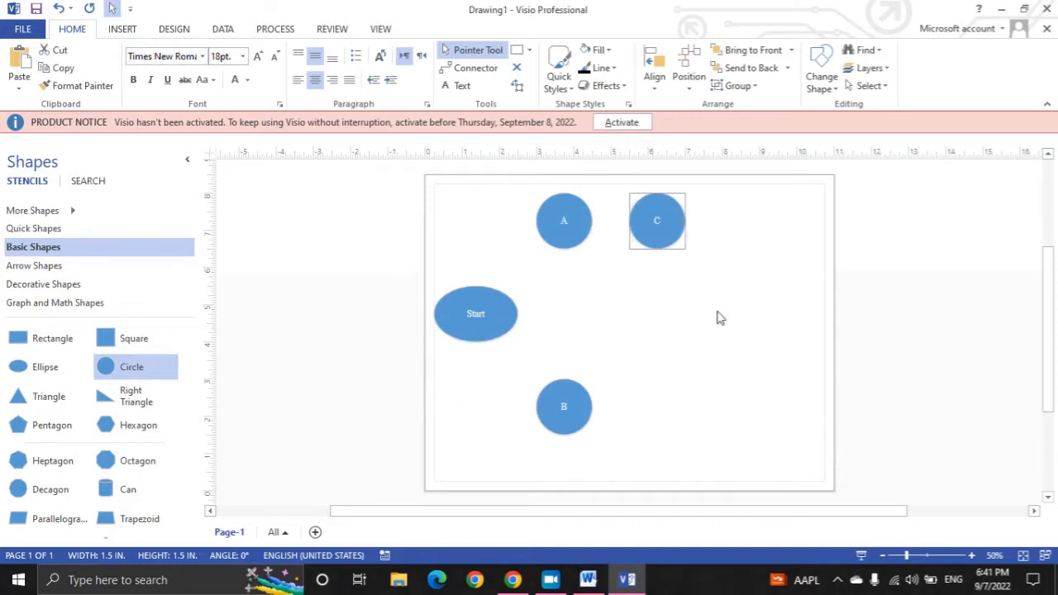
left_click(719, 314)
Duplicate circle C to its right in the same row and label the copy D
left_click_drag(656, 224, 855, 272)
double_click(751, 221)
left_click(787, 324)
Duplicate circle D, place the copy directly below it and label it E
left_click(751, 225)
key("ctrl+d")
double_click(755, 296)
type("E")
left_click(805, 366)
Add another duplicate circle to the right, between the heights of D and E, and label it F
key("ctrl+d")
double_click(823, 293)
type("F")
left_click(858, 363)
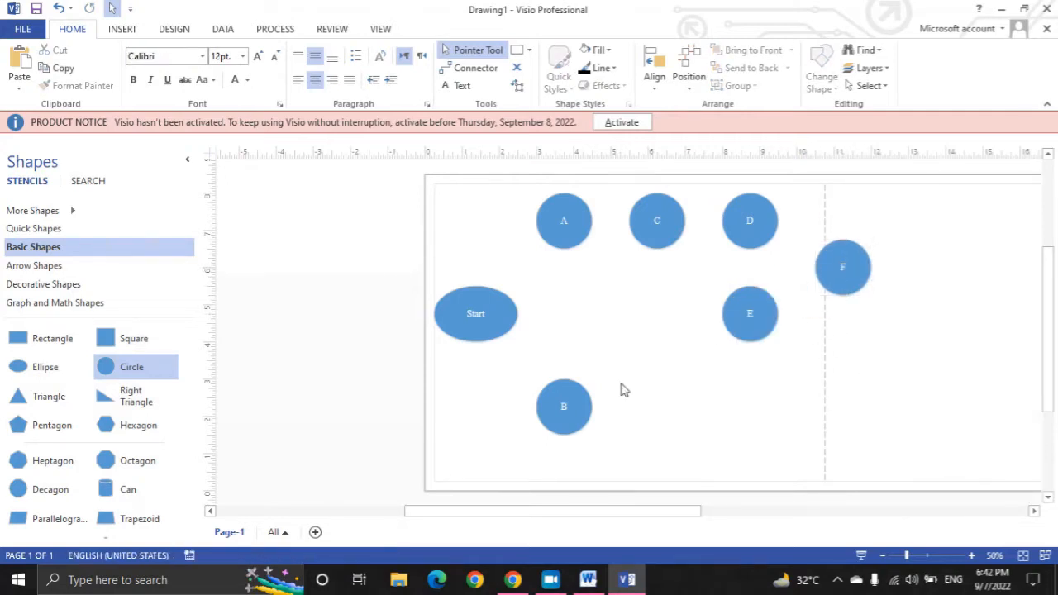
Duplicate circle B, place the copy level with it to the right and label it G
left_click(564, 406)
key("ctrl+d")
left_click_drag(579, 423, 754, 392)
double_click(676, 407)
type("G")
left_click(741, 442)
Duplicate circle G, place the copy below circle E and label it H
left_click(675, 406)
key("ctrl+d")
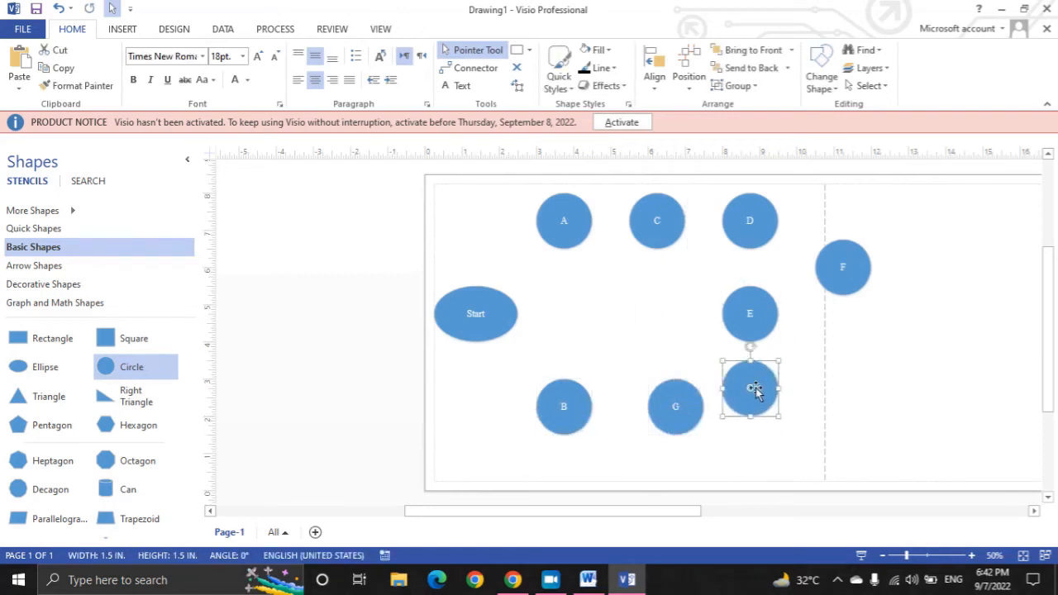
double_click(756, 391)
type("H")
left_click(786, 460)
Duplicate circle H, place the copy directly below it and label it I
left_click(749, 385)
key("ctrl+d")
left_click_drag(772, 415, 750, 461)
double_click(750, 461)
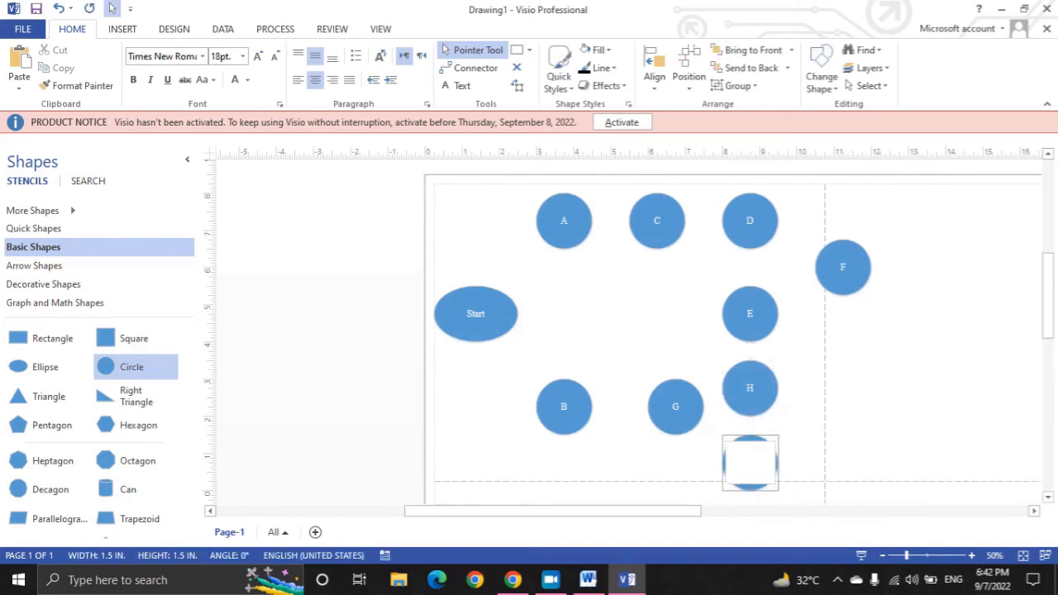
type("I")
left_click(880, 484)
Duplicate circle H, place the copy to the right between the heights of H and I, and label it J
left_click(762, 411)
key("ctrl+d")
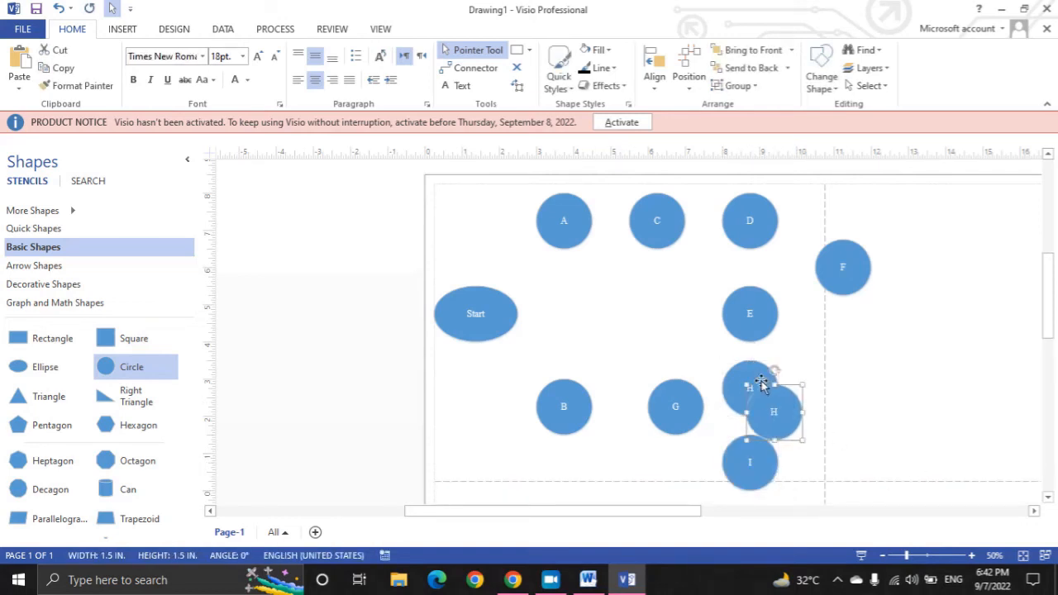
left_click_drag(772, 411, 863, 416)
double_click(866, 417)
type("J")
left_click(994, 380)
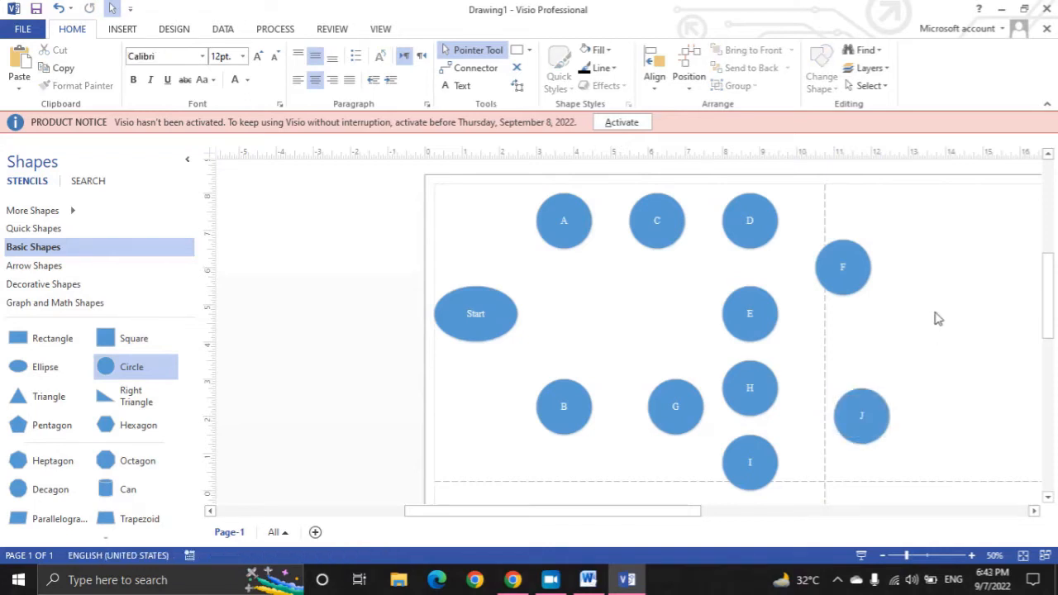
Duplicate the Start ellipse and place the copy to the right of circles F and J
left_click(475, 314)
key("ctrl+d")
left_click_drag(501, 338, 957, 338)
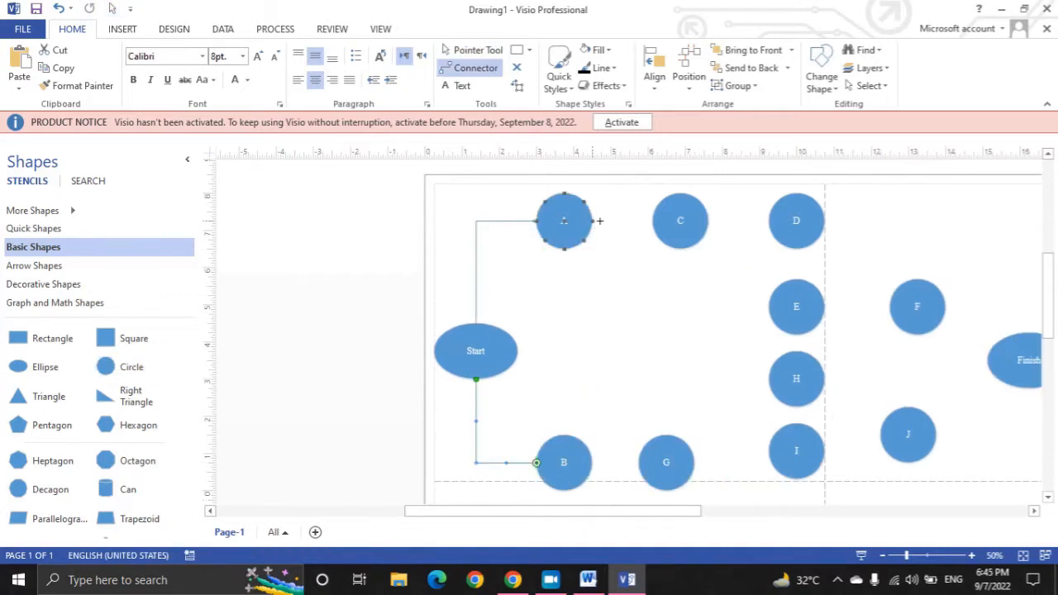
Draw connectors from A to C, from C to D and E, from B to G, and from G to H and I
left_click_drag(562, 220, 792, 221)
left_click_drag(699, 248, 777, 287)
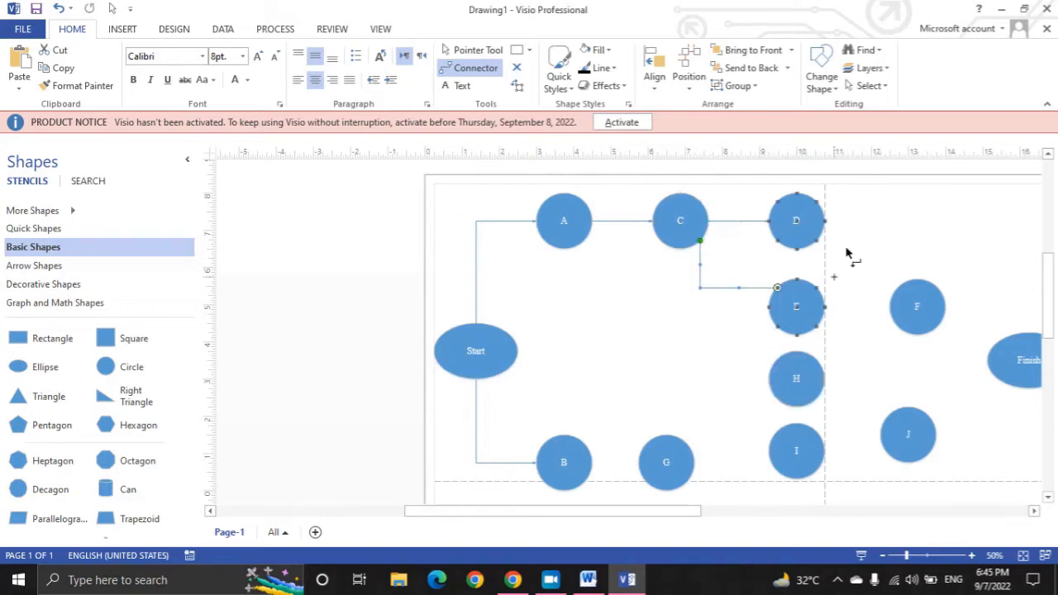
left_click_drag(594, 484, 733, 412)
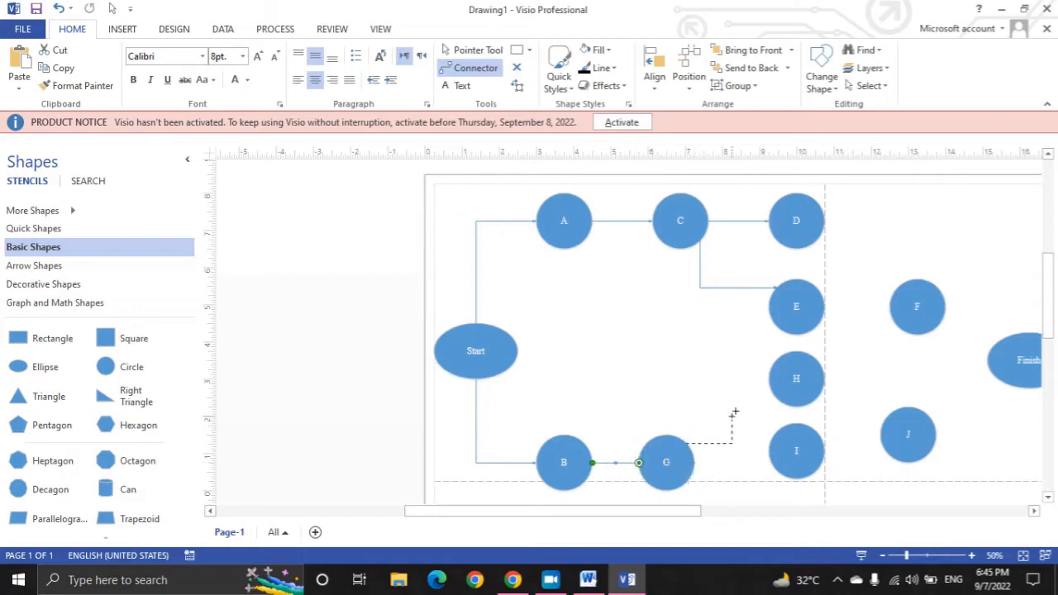
left_click_drag(767, 382, 768, 379)
left_click_drag(758, 461, 768, 453)
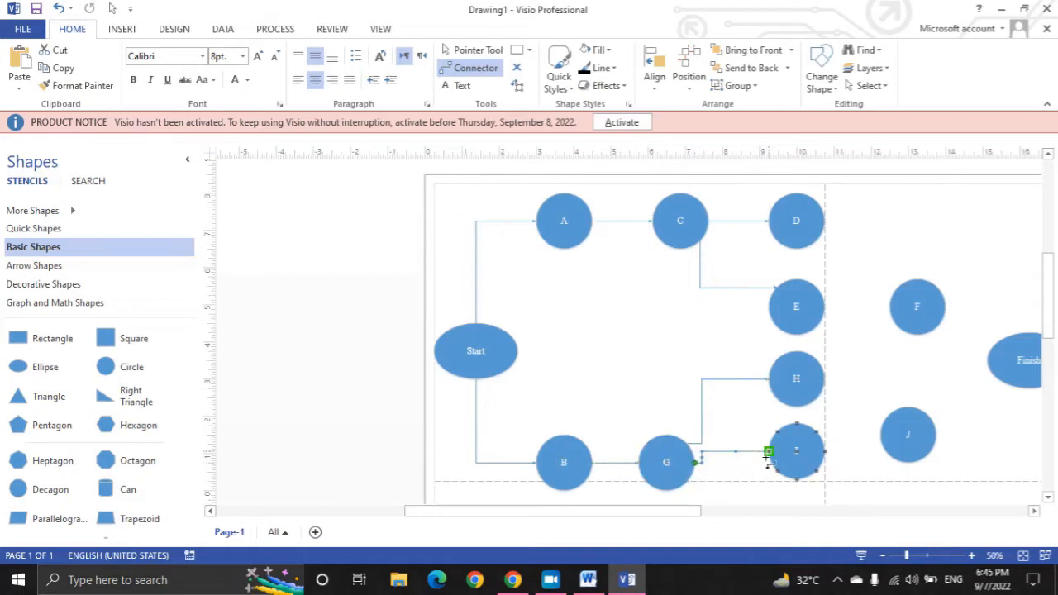
Draw connectors from E and D to F, from I to J, and from F and J to the Finish ellipse
left_click_drag(825, 306, 891, 308)
left_click_drag(825, 451, 880, 435)
left_click_drag(824, 221, 918, 278)
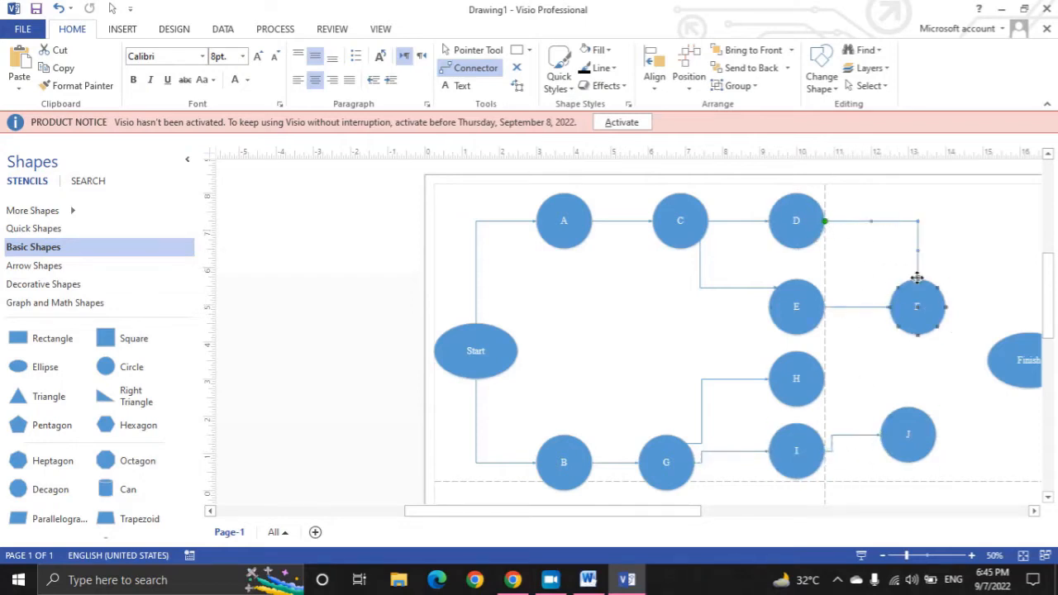
left_click_drag(952, 317, 930, 333)
left_click_drag(837, 434, 931, 390)
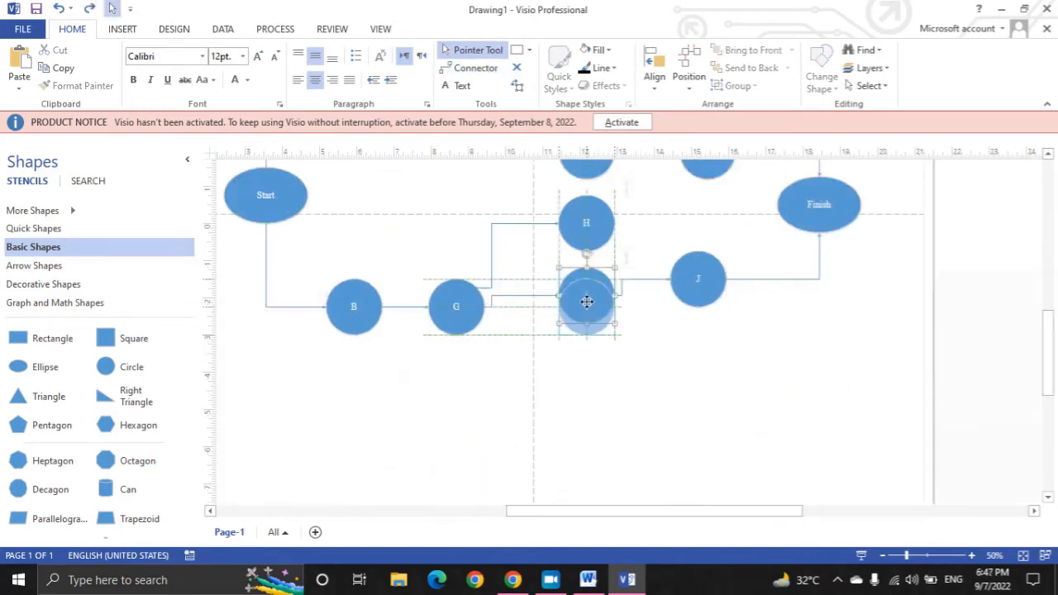
Move circle I level with G, and circle J level with I and directly below F, to straighten their connectors
left_click_drag(586, 302, 586, 302)
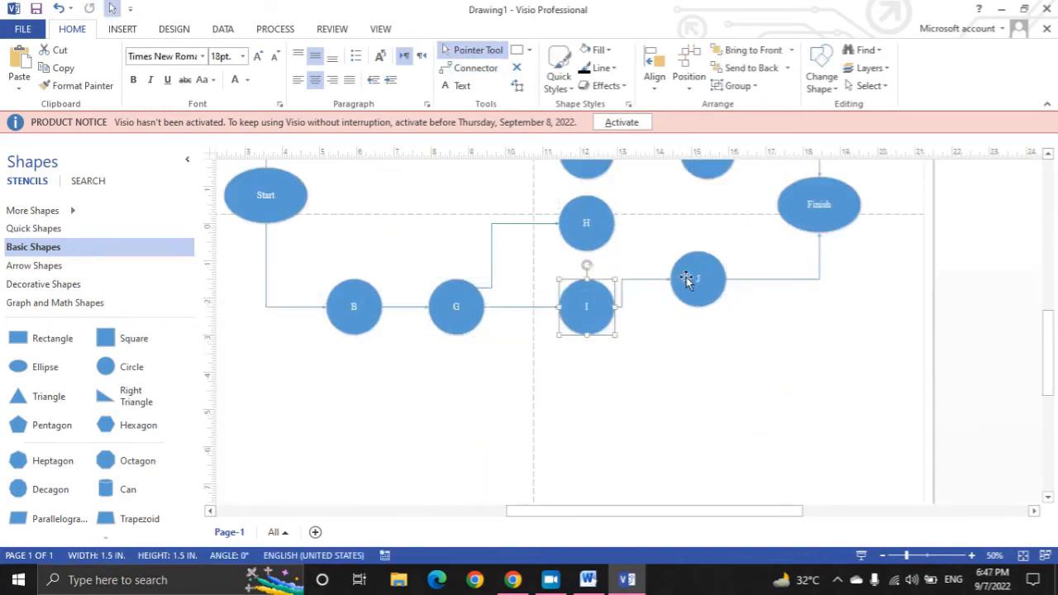
left_click_drag(693, 284, 699, 307)
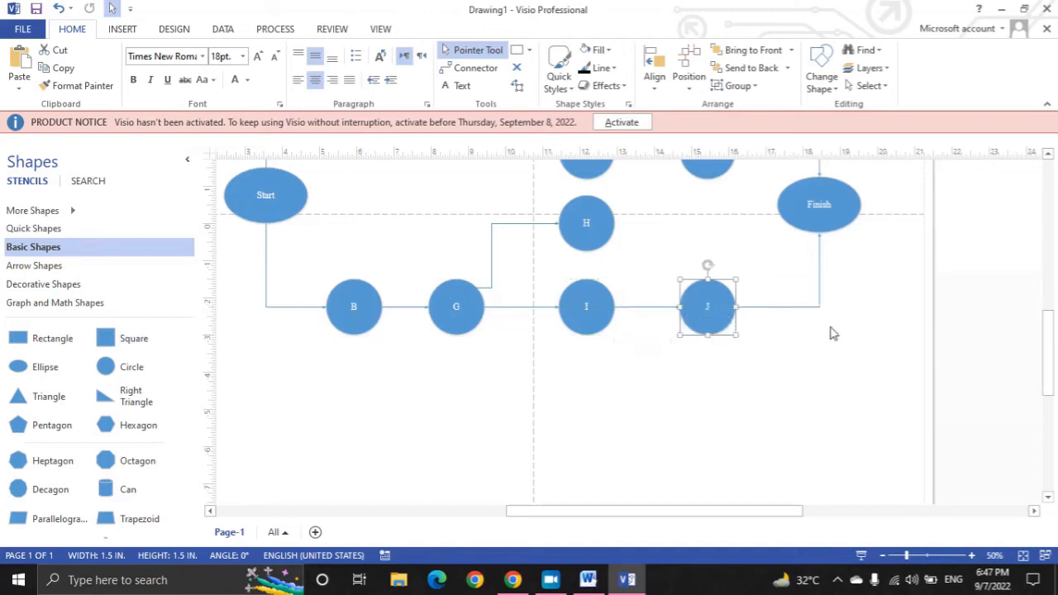
Redraw the G-to-H connector from the top of circle G to the left side of H and delete the old one
left_click_drag(1044, 342, 1043, 325)
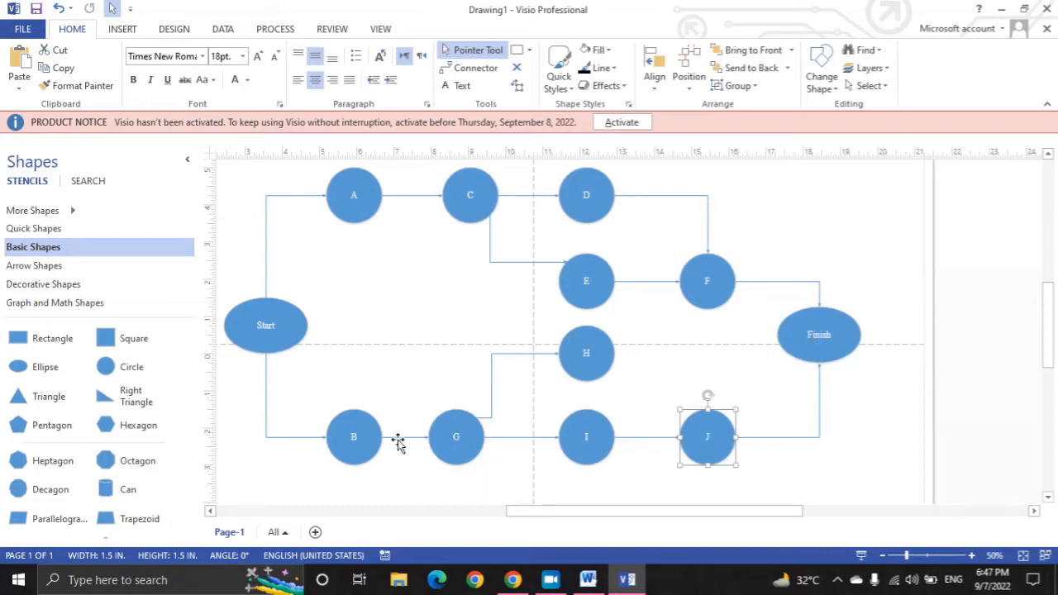
left_click(492, 417)
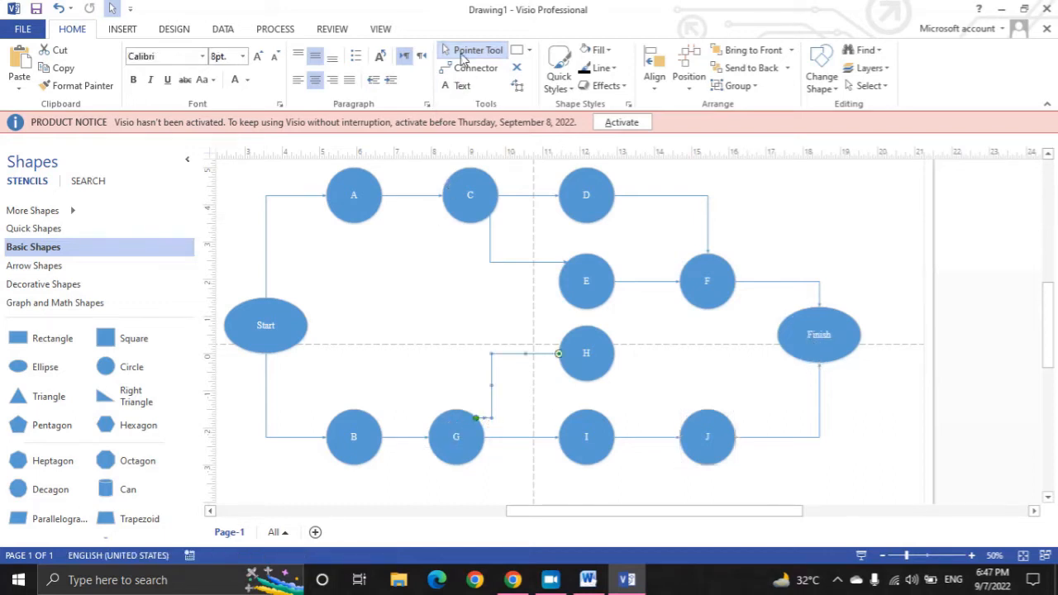
left_click(467, 69)
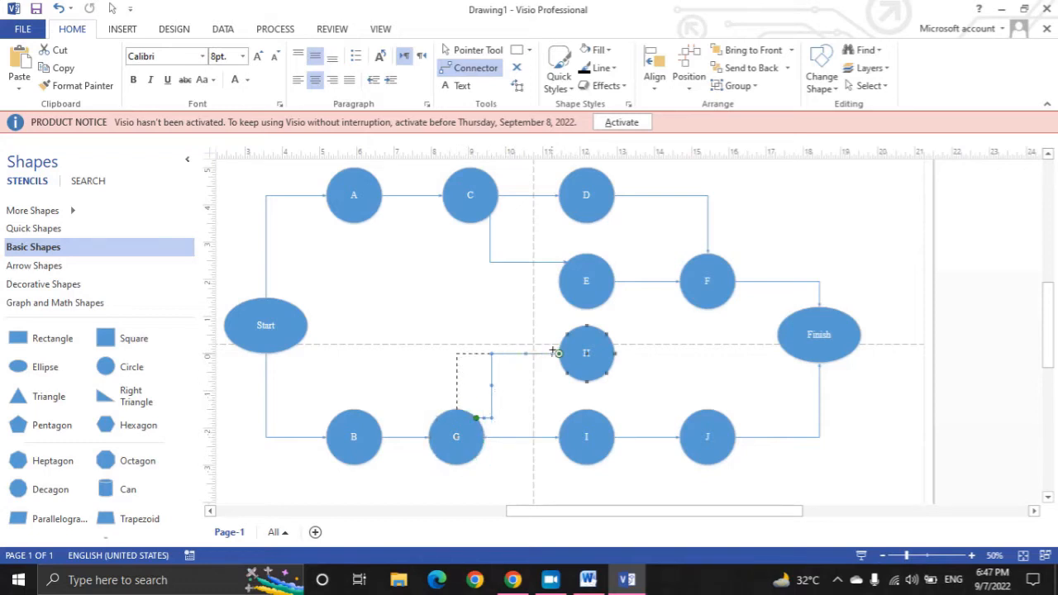
left_click_drag(553, 352, 558, 353)
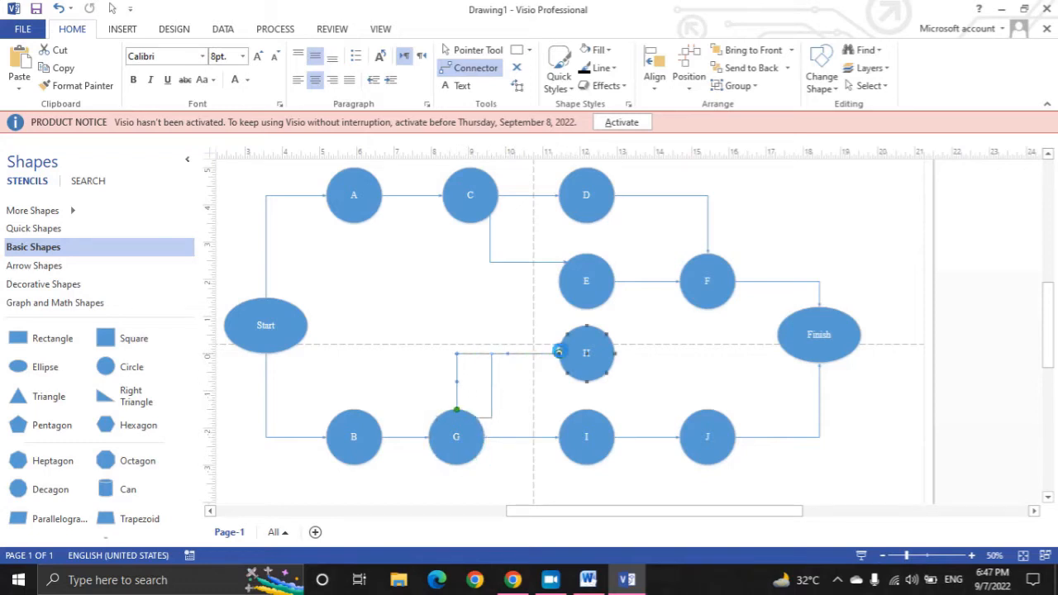
left_click(495, 385)
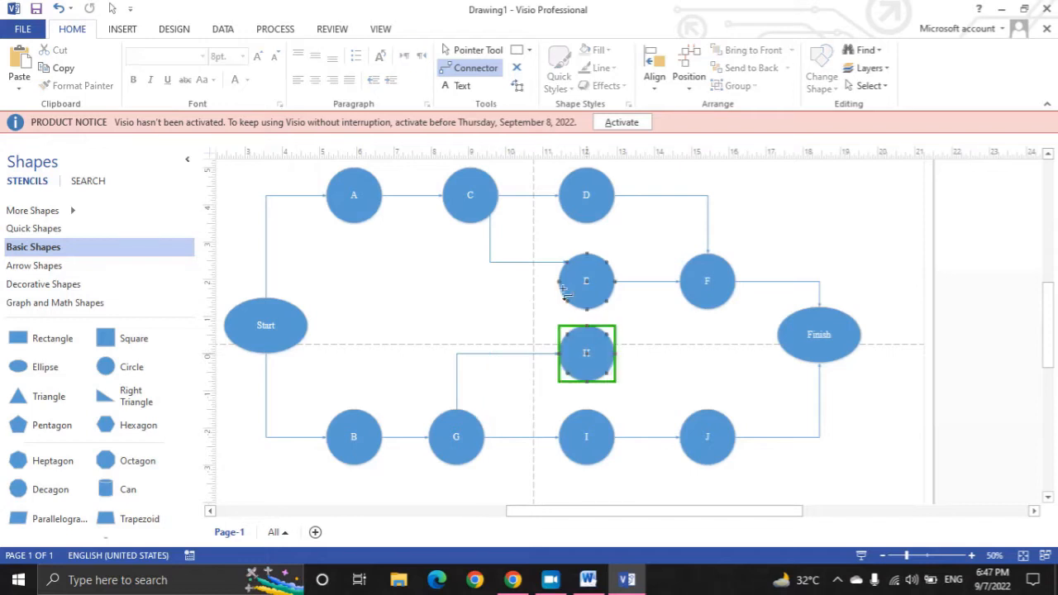
Delete the C-to-E connector and redraw it from the bottom of circle C to the left side of E
left_click(527, 263)
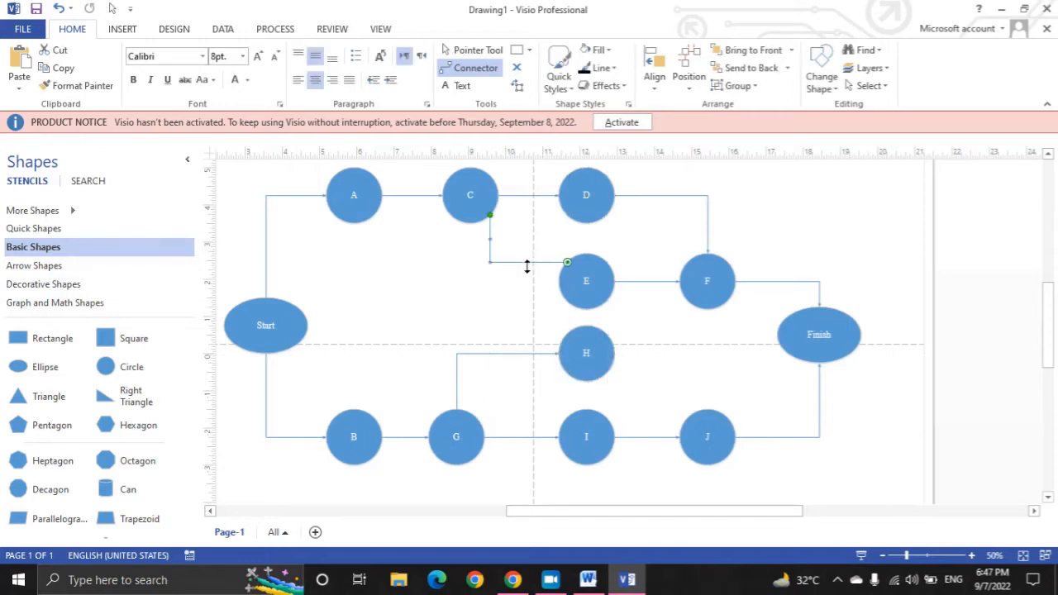
key("ctrl+1")
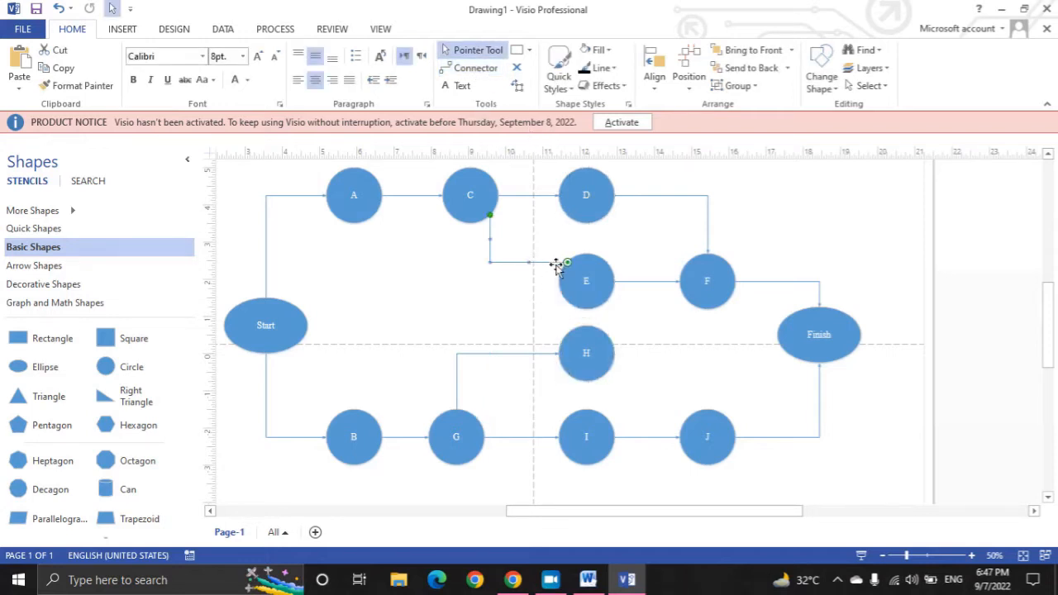
left_click_drag(529, 263, 560, 285)
key("Delete")
left_click(468, 68)
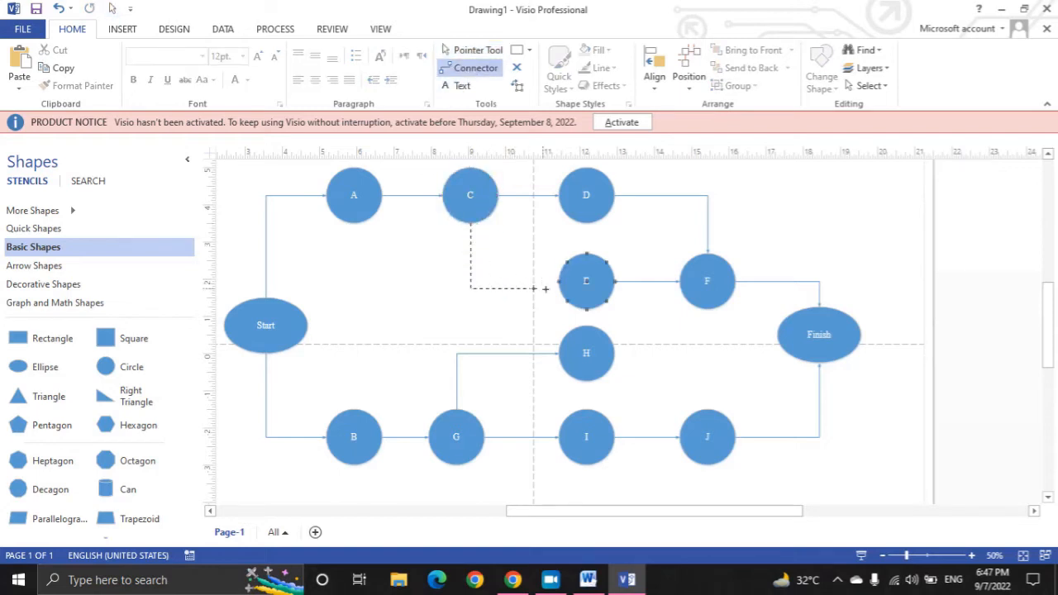
mouse_move(546, 289)
left_mouse_down()
mouse_move(579, 282)
mouse_move(560, 282)
left_mouse_up()
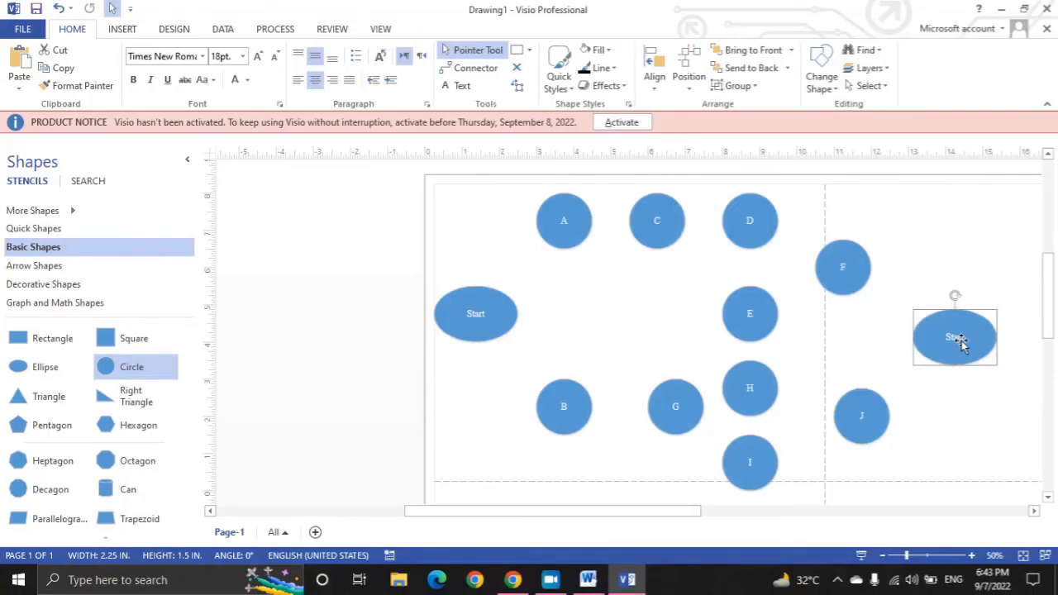
Change the text of the duplicated Start ellipse to Finish
double_click(959, 342)
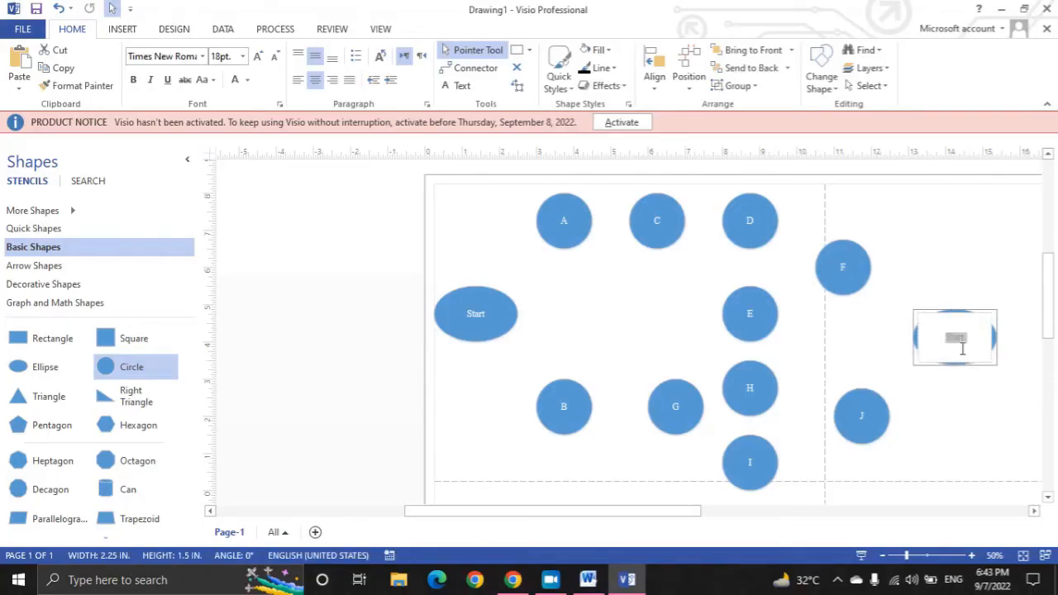
key("BackSpace")
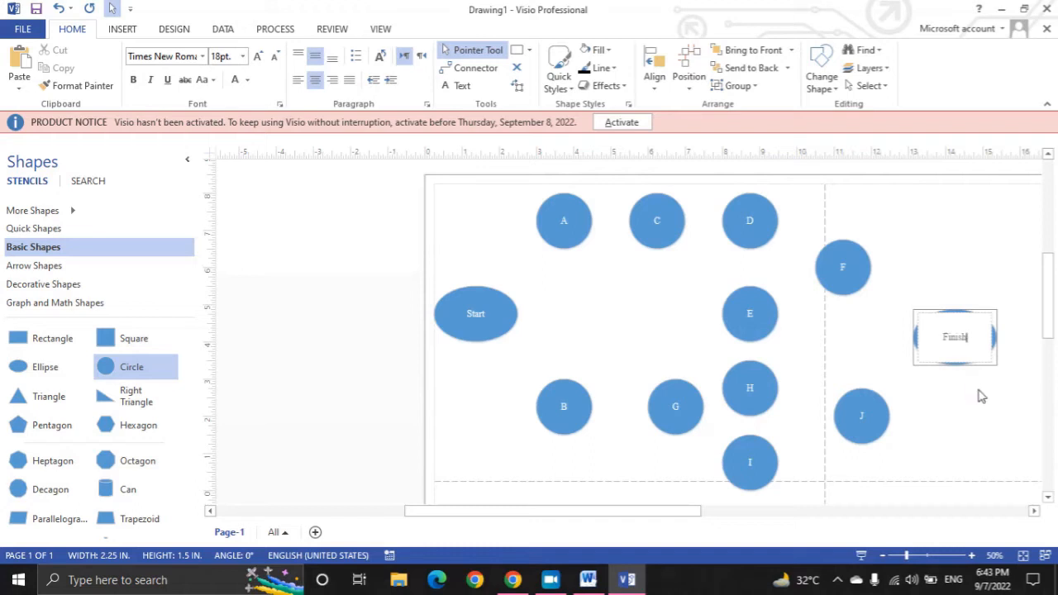
key("Escape")
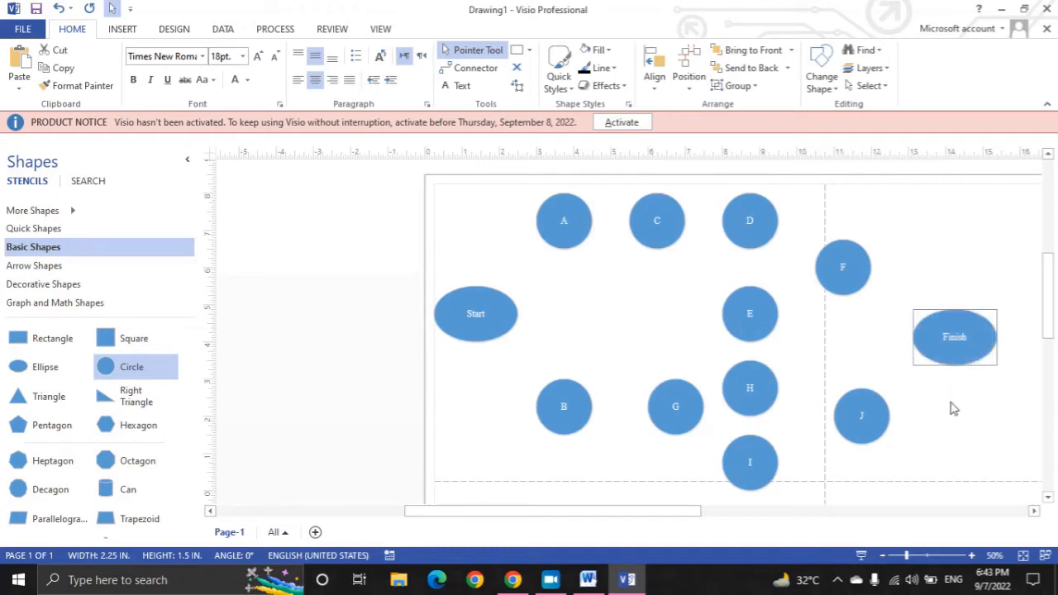
left_click(960, 387)
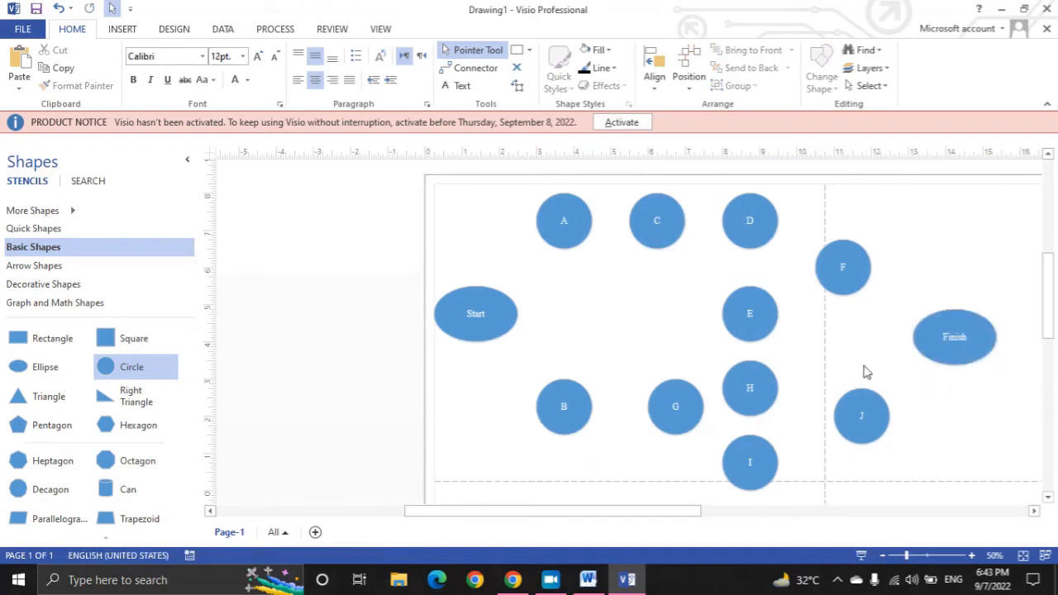
Move circle B lower beneath A, circle D further right, and circle C midway between A and D
mouse_move(561, 235)
left_mouse_down()
mouse_move(543, 232)
mouse_move(562, 233)
left_mouse_up()
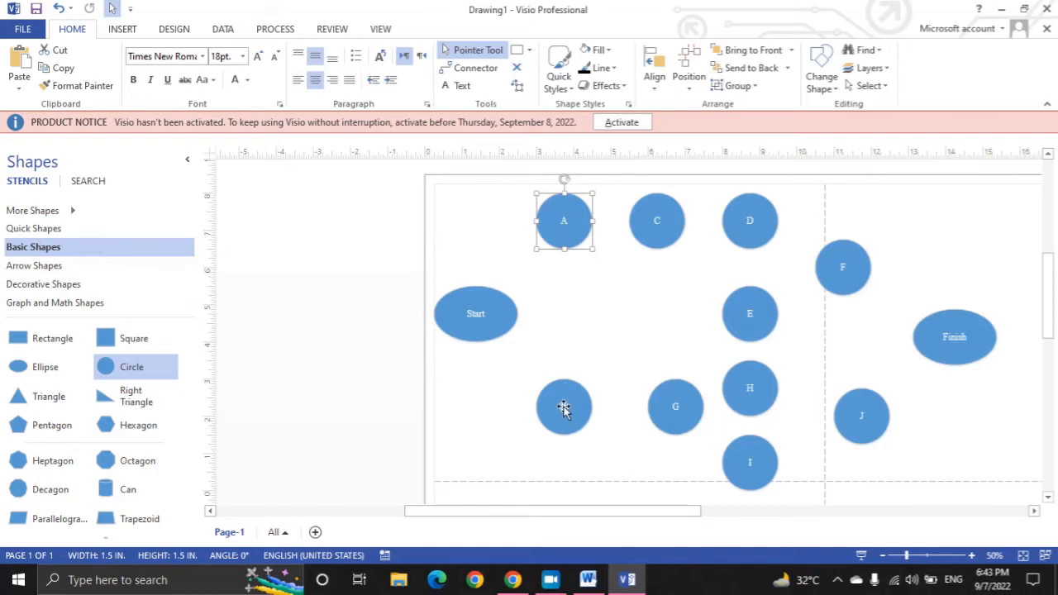
left_click_drag(562, 406, 558, 436)
left_click_drag(746, 228, 793, 219)
left_click_drag(659, 220, 680, 220)
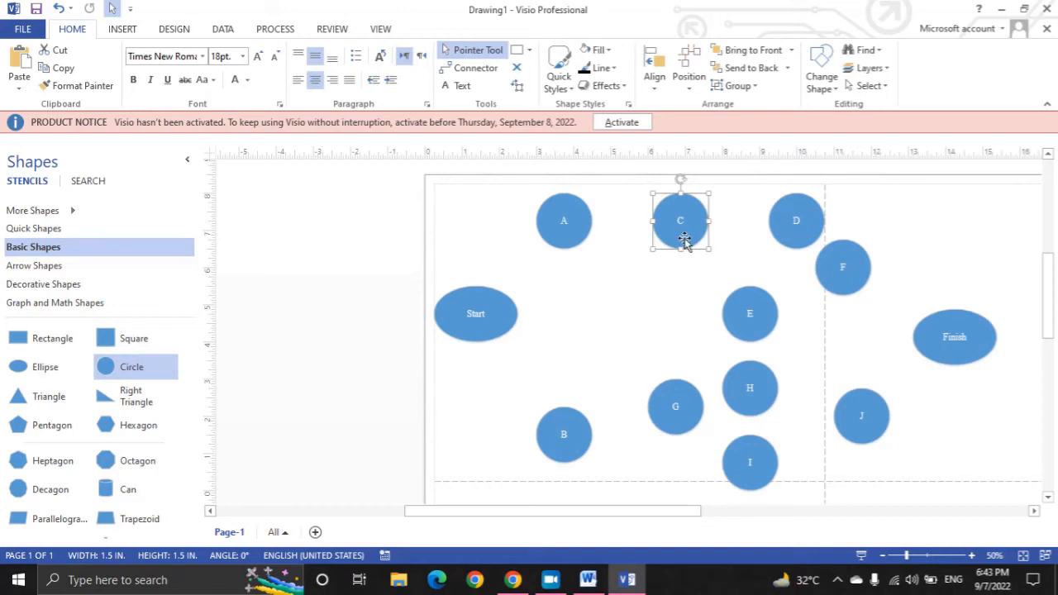
left_click(787, 217)
left_click(815, 250)
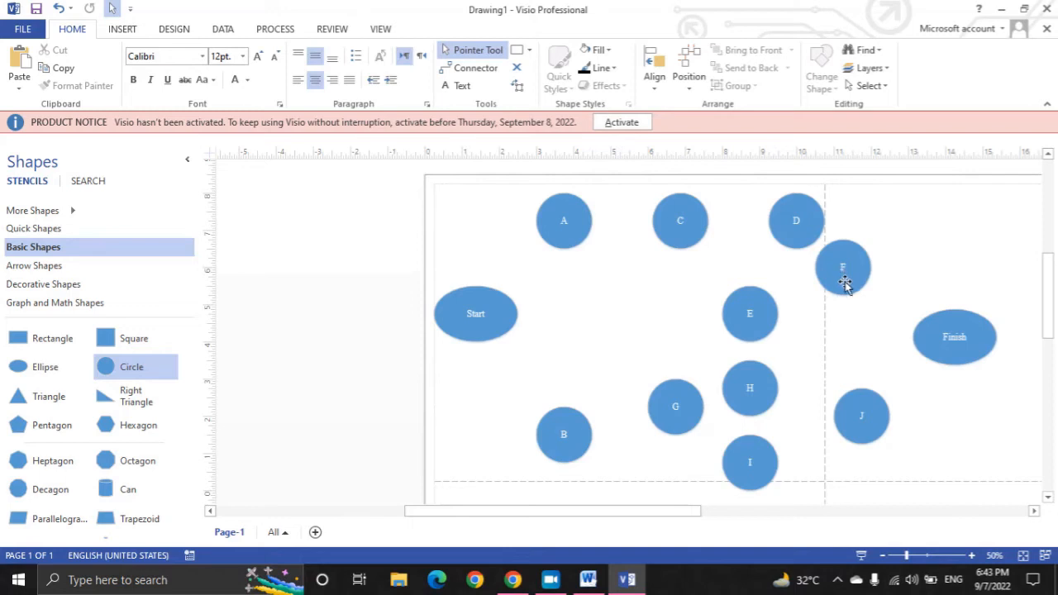
Align circle E below D, place F to its right on the same level, and move the Finish ellipse further right and lower
left_click_drag(843, 281, 856, 311)
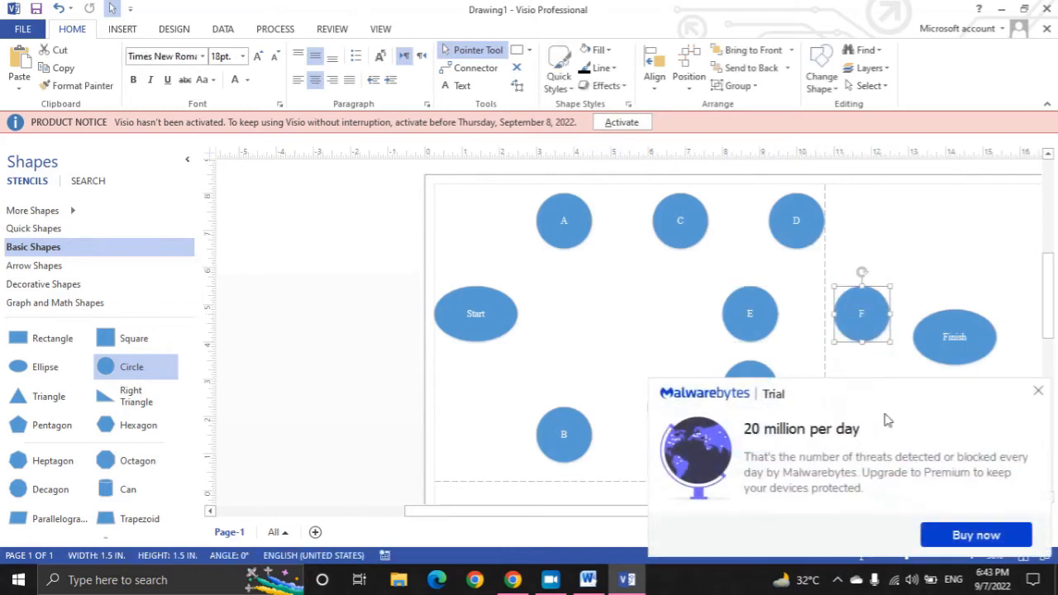
left_click(1038, 394)
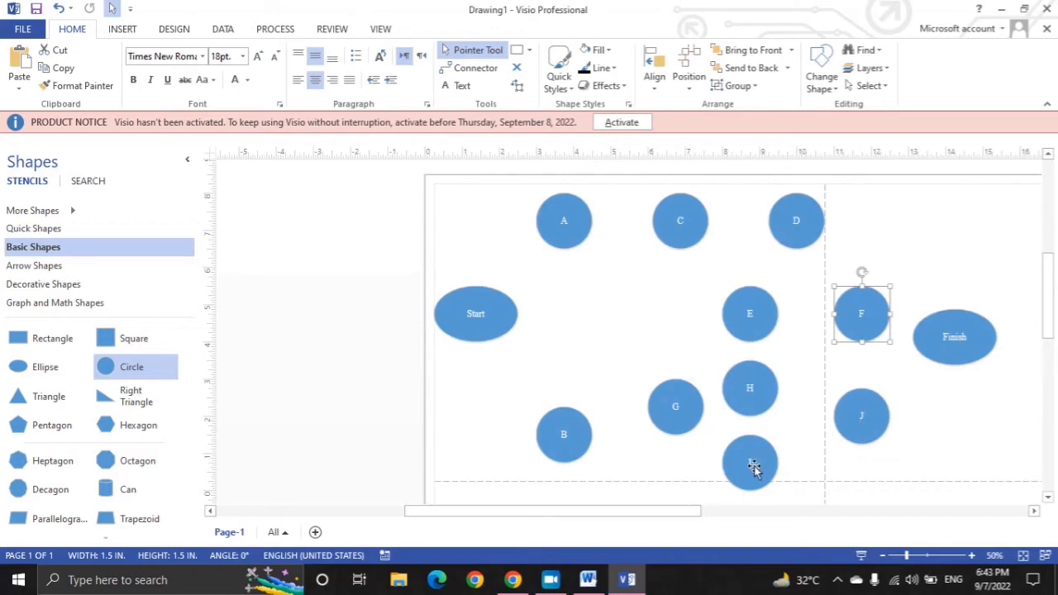
left_click_drag(1001, 341, 1001, 340)
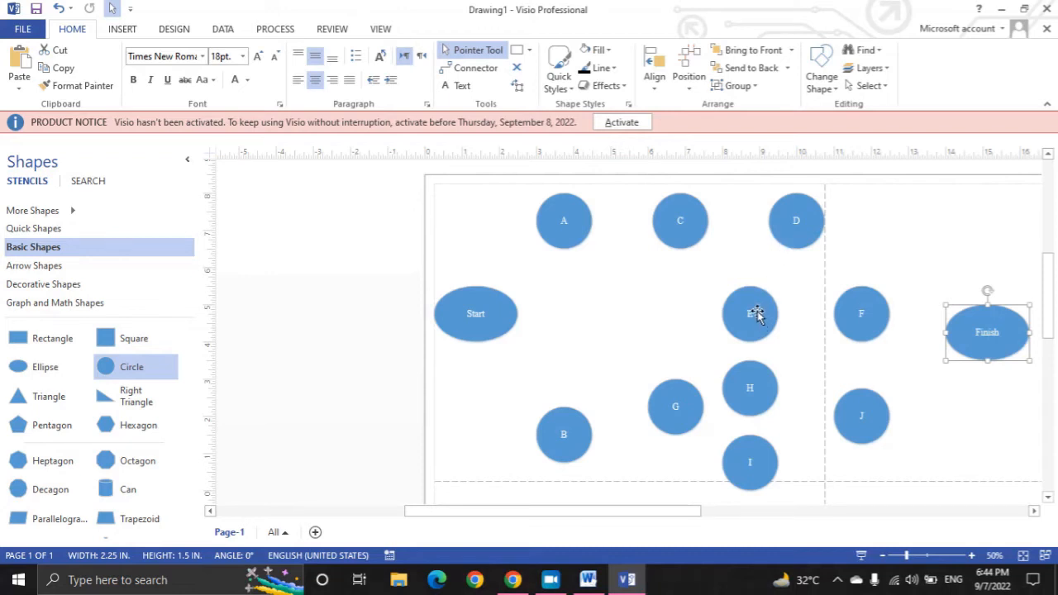
left_click_drag(756, 314, 803, 316)
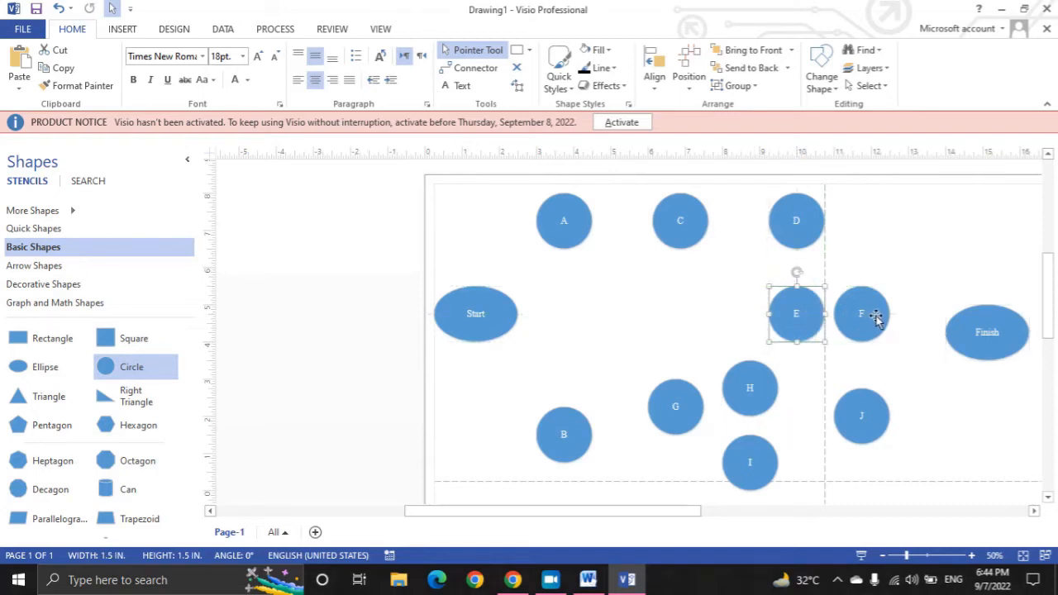
left_click_drag(875, 316, 898, 314)
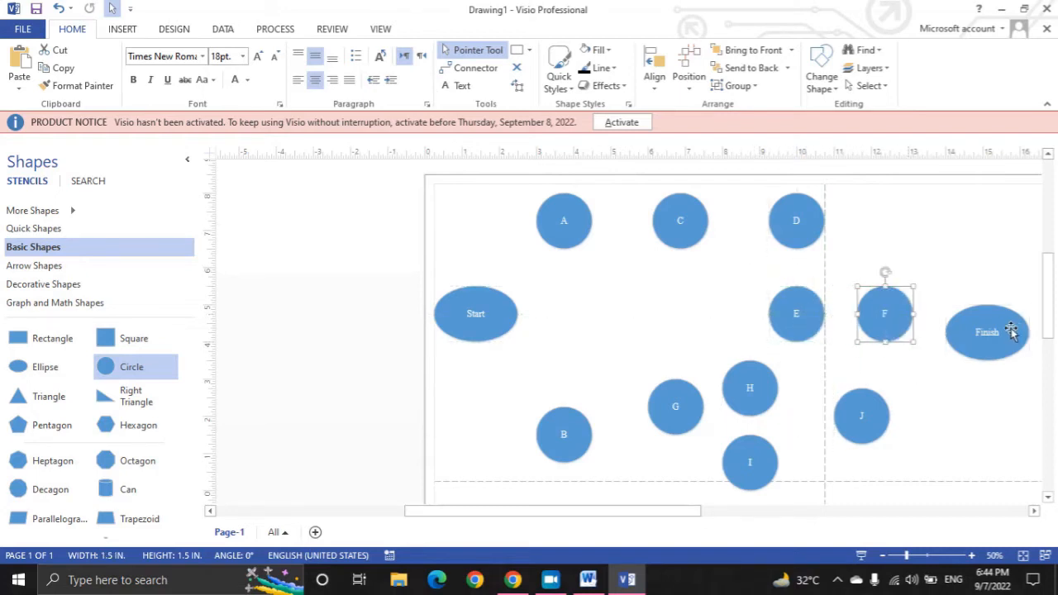
left_click_drag(1011, 331, 1017, 362)
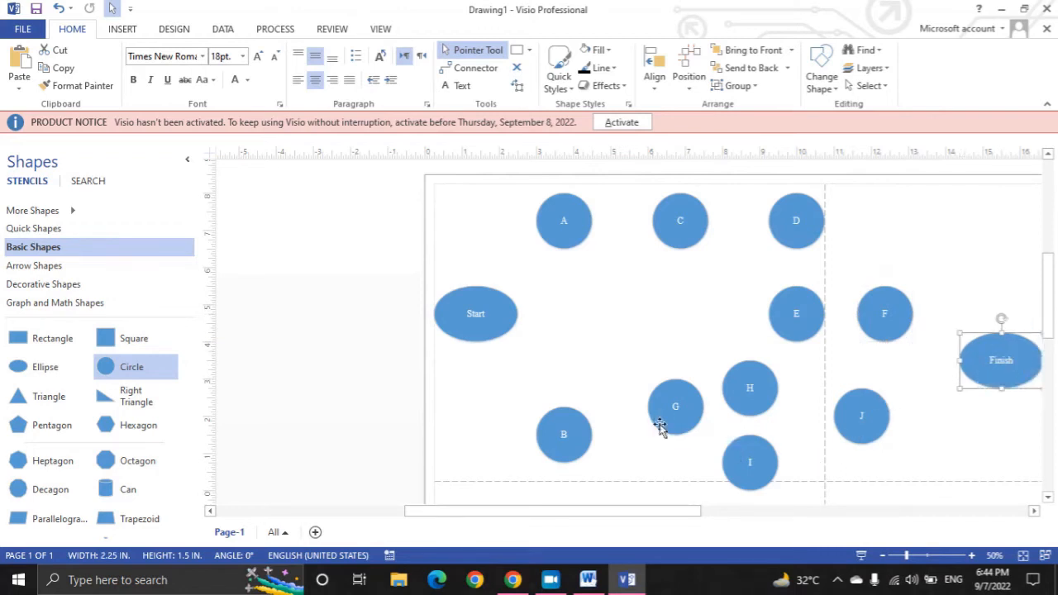
Move circle G below C and level with B, shift J right, and line up H and I beneath E
left_click_drag(659, 425, 664, 448)
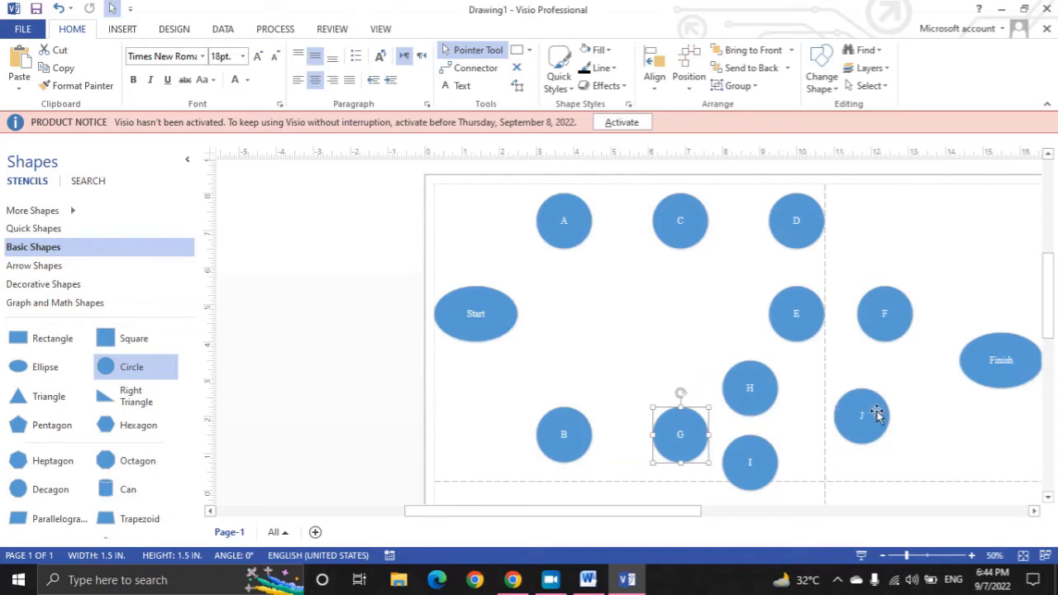
left_click_drag(865, 419, 907, 434)
left_click_drag(743, 396, 789, 401)
left_click_drag(753, 480, 796, 483)
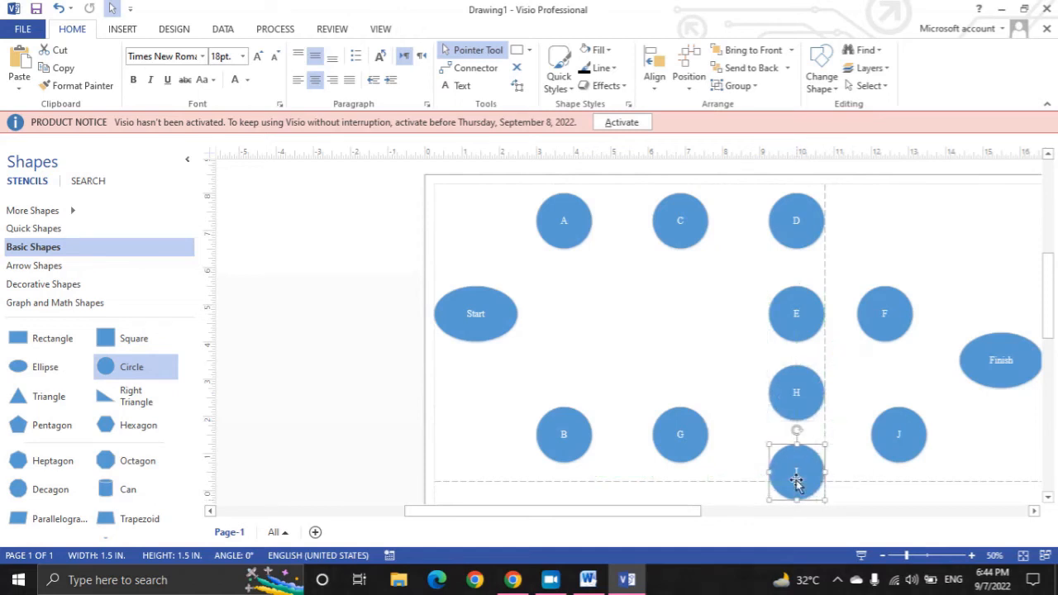
Lower circles B and G together on one level and move the Start ellipse down between A and B
left_click_drag(567, 444, 567, 472)
left_click_drag(685, 435, 672, 457)
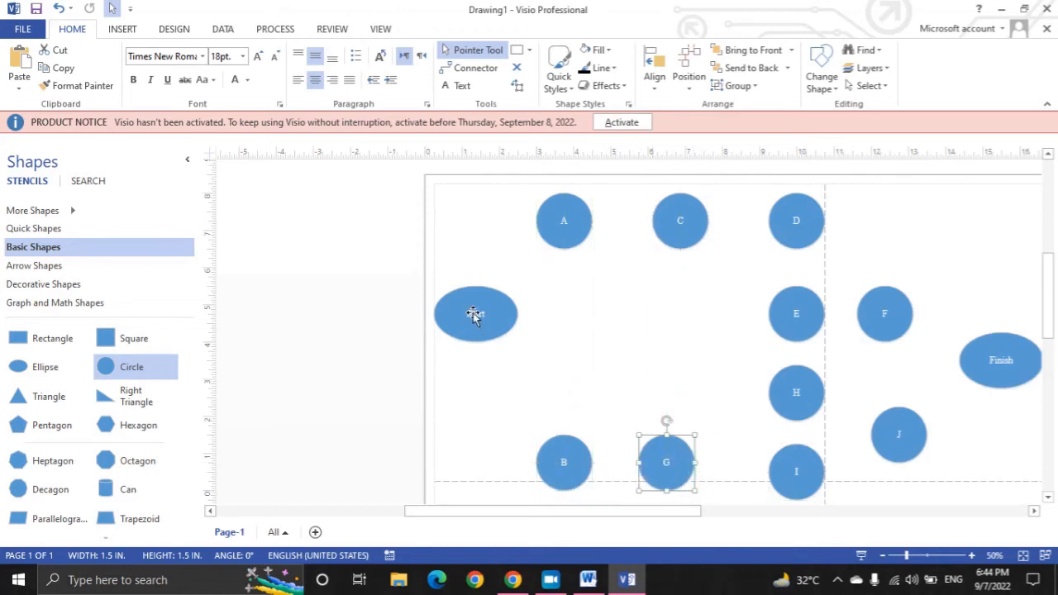
left_click_drag(473, 315, 474, 353)
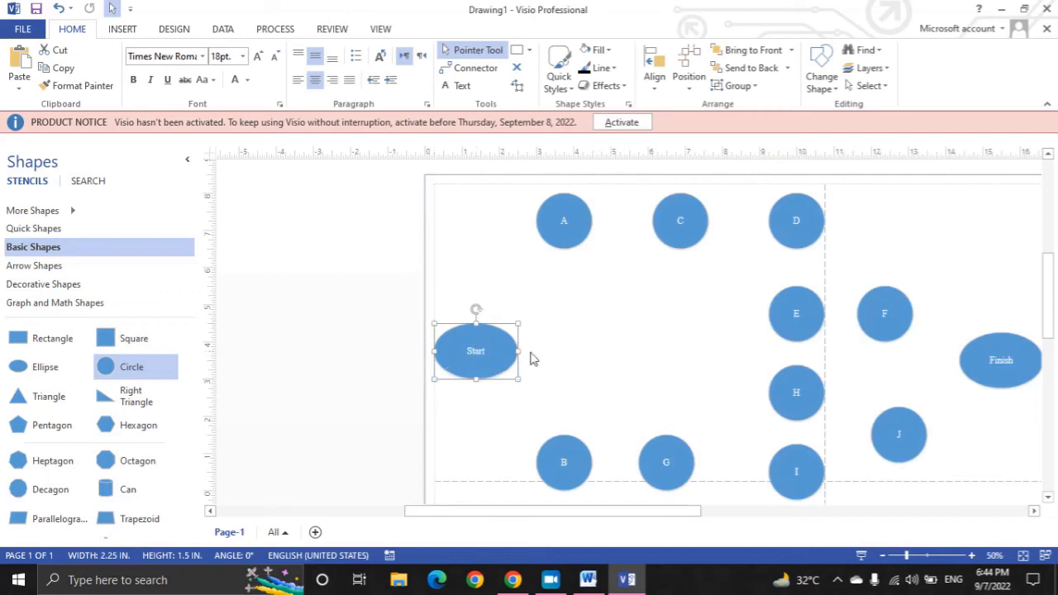
left_click(552, 469)
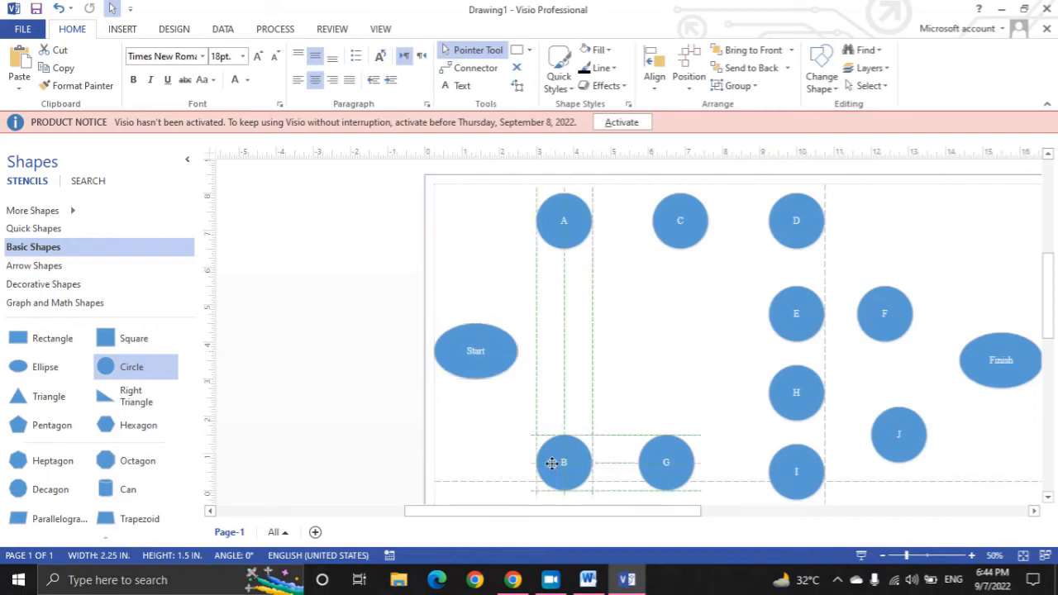
left_click(665, 462)
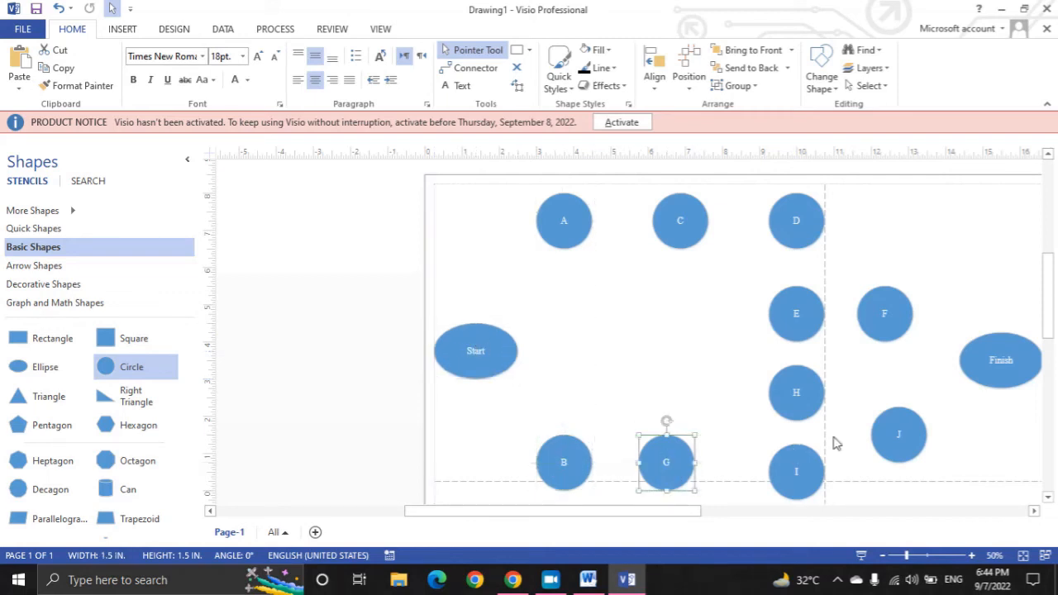
Raise circles E, H and I slightly, and shift F, J and the Finish ellipse further right, keeping F level with E
left_click_drag(795, 320, 795, 307)
left_click_drag(802, 406, 801, 392)
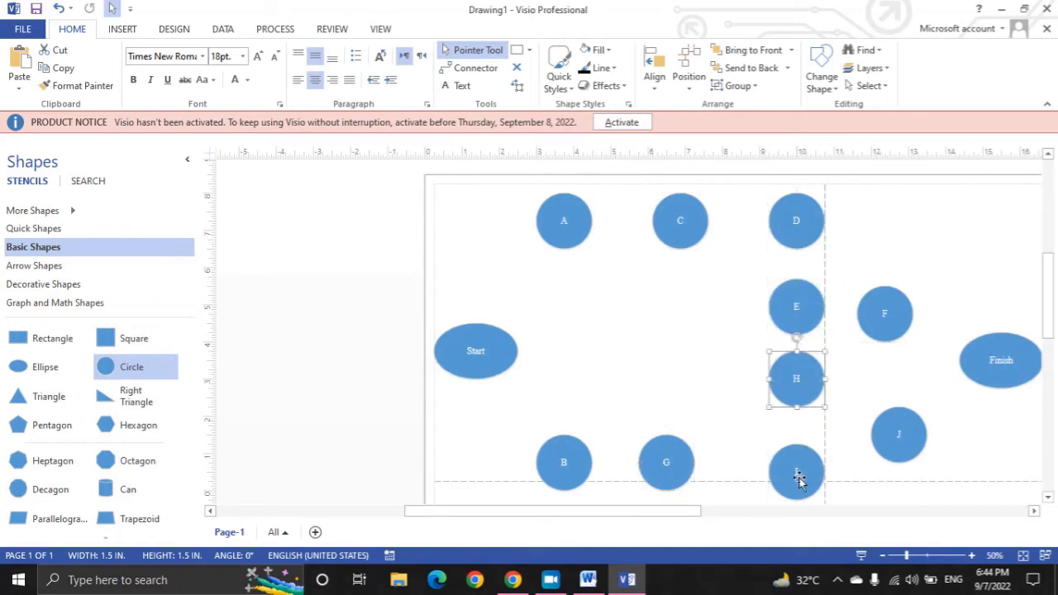
left_click_drag(799, 478, 798, 457)
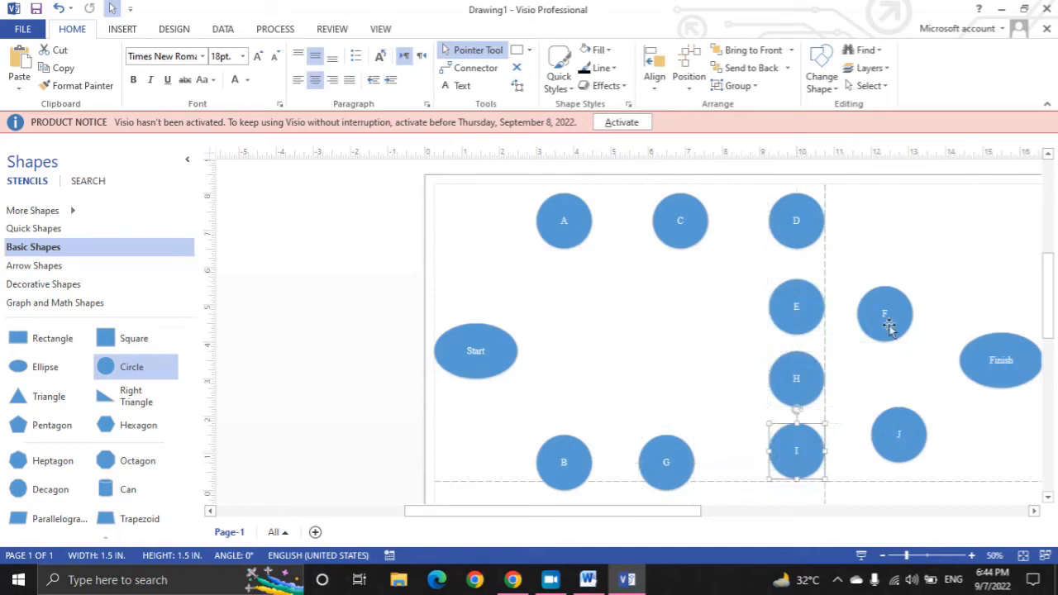
left_click_drag(885, 313, 905, 304)
left_click_drag(893, 442, 908, 435)
left_click_drag(1001, 359, 1023, 359)
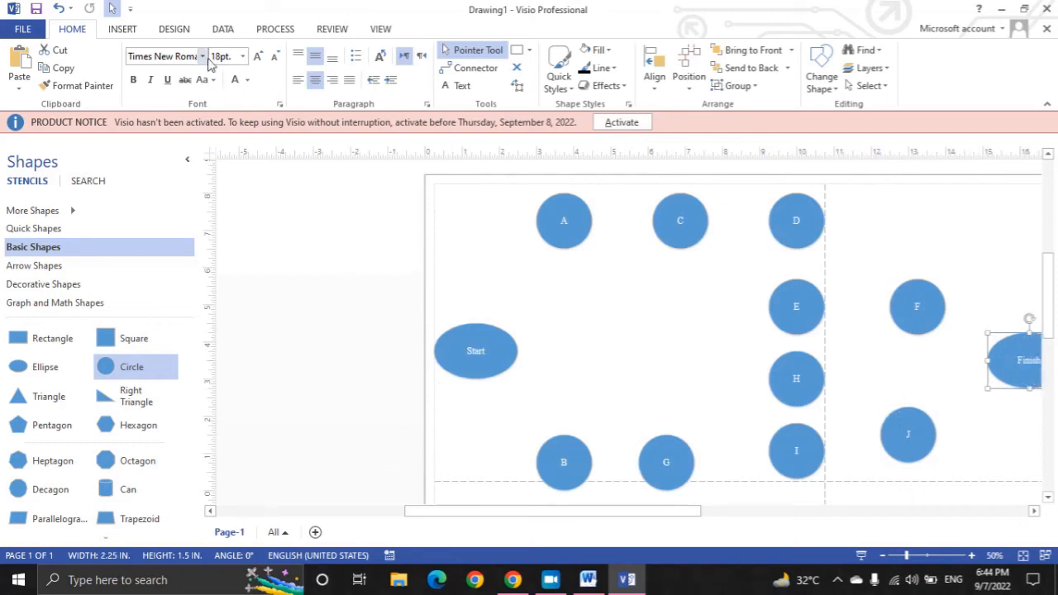
Draw connectors from the top of the Start ellipse to circle A and from its bottom to circle B
left_click(463, 68)
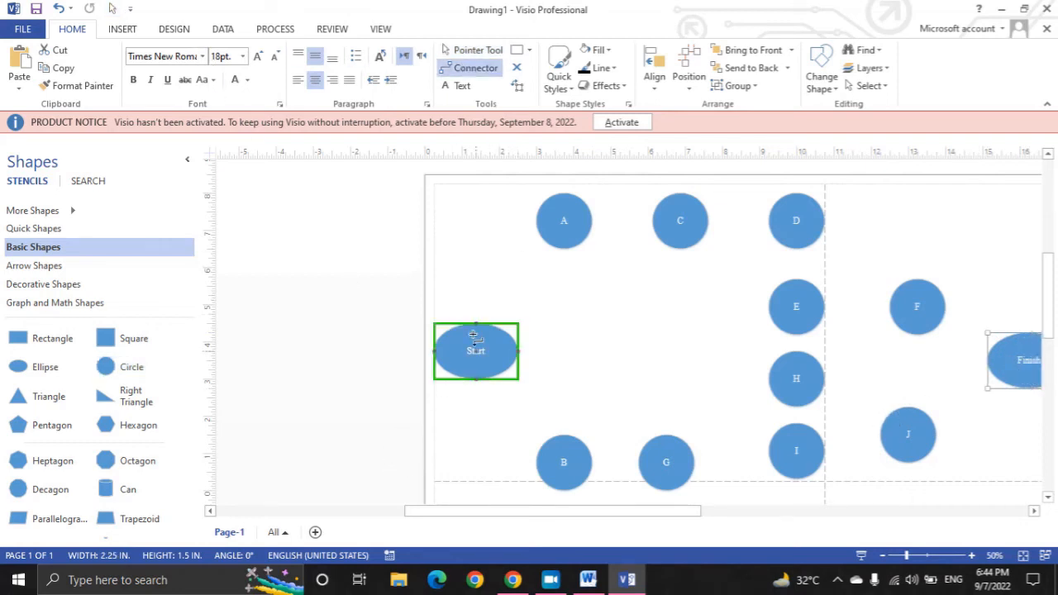
left_click_drag(475, 324, 536, 236)
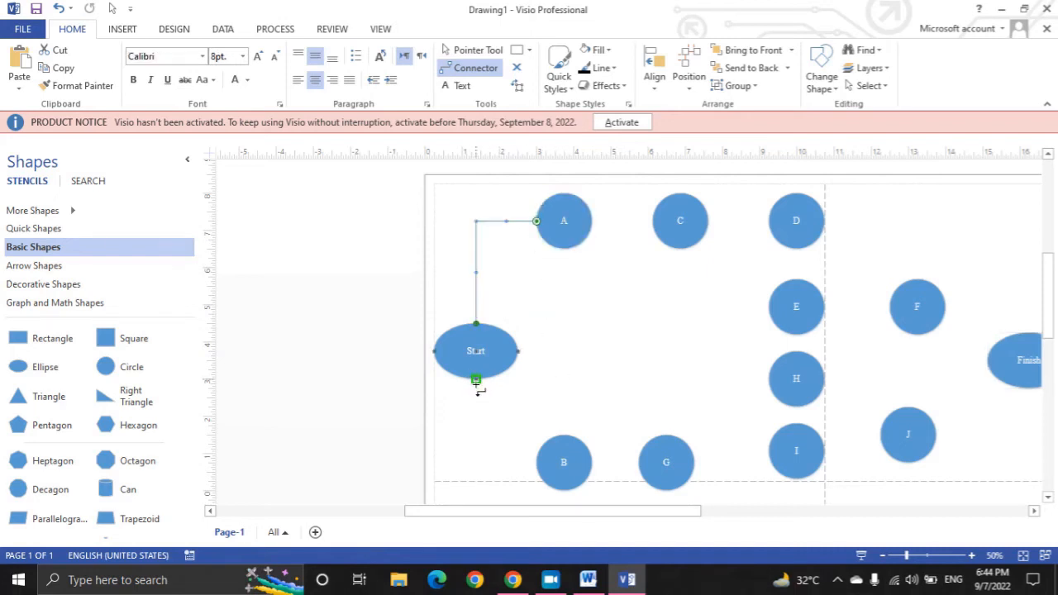
left_click_drag(496, 467, 536, 466)
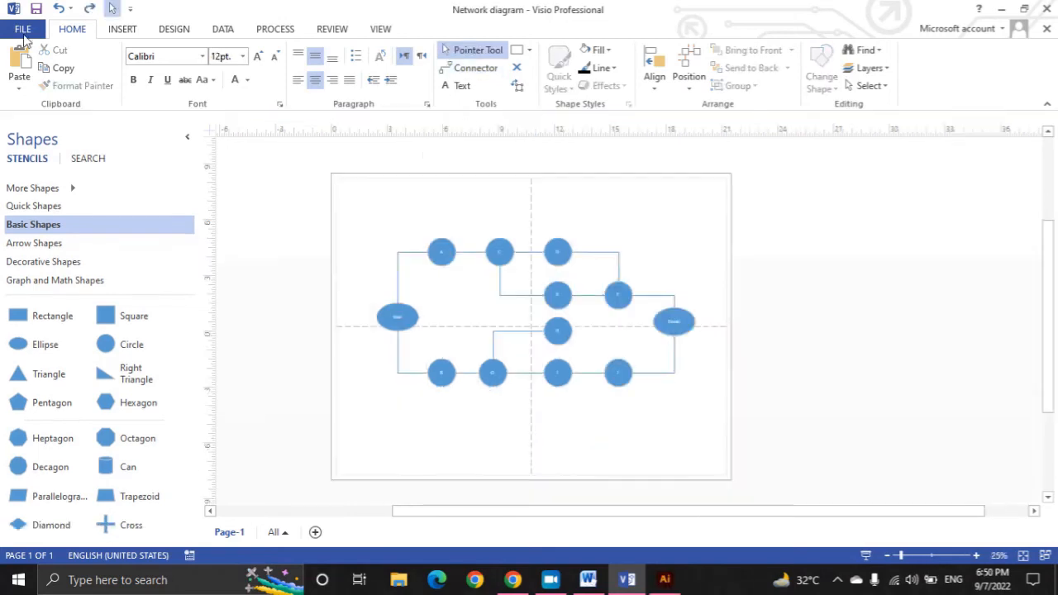
left_click(22, 29)
left_click(36, 186)
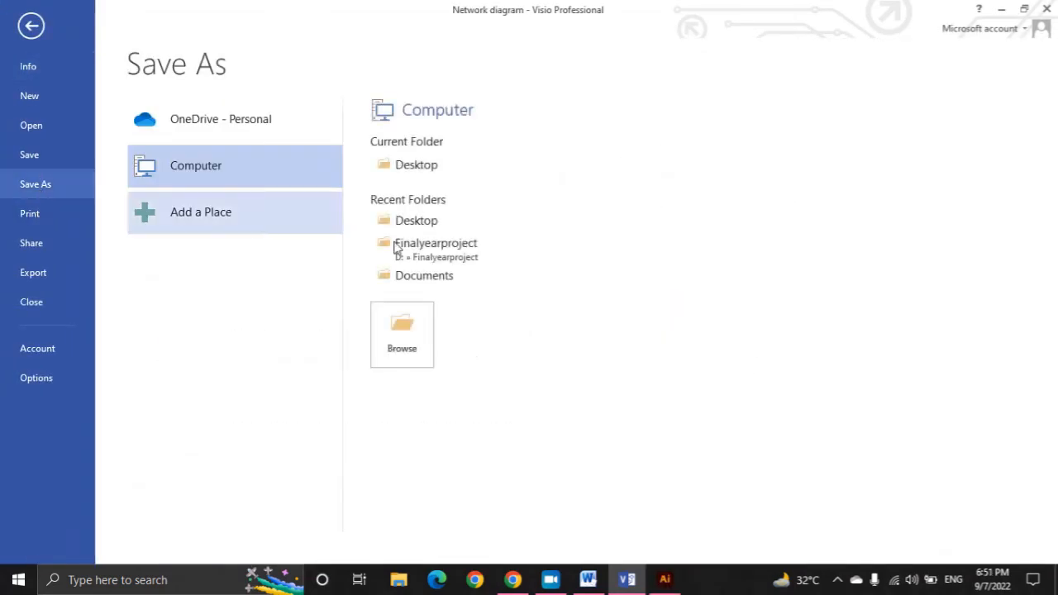
left_click(393, 352)
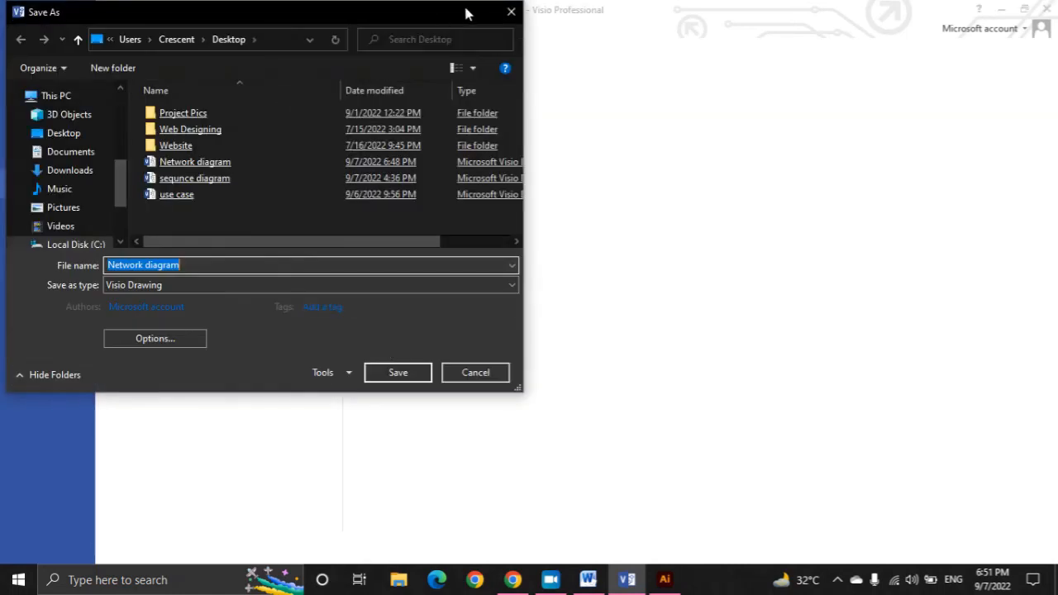
left_click(506, 12)
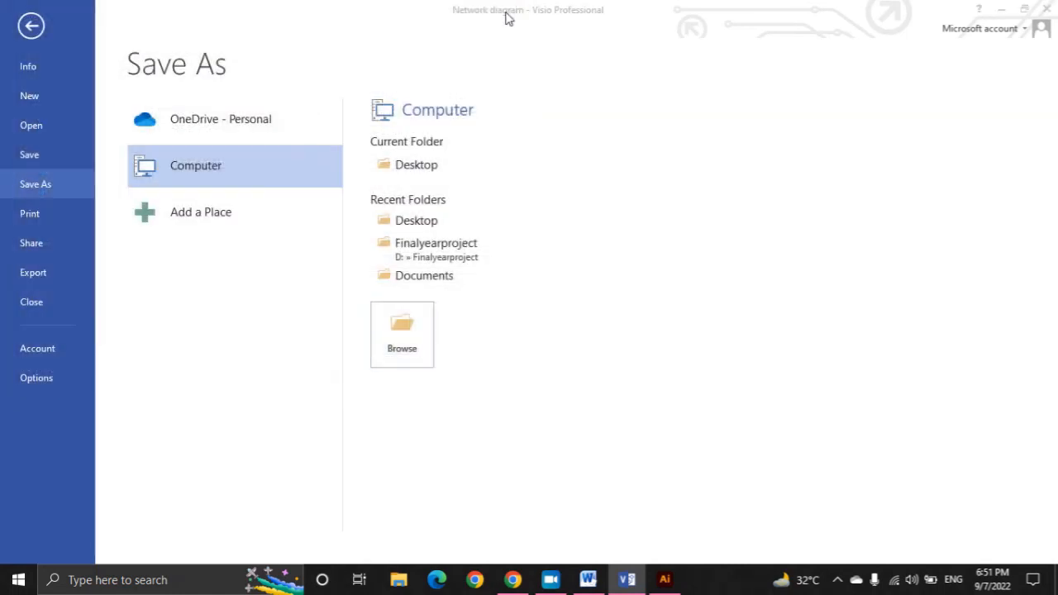
Export the drawing to the Desktop as a JPEG image named Network, with the default output options
left_click(25, 278)
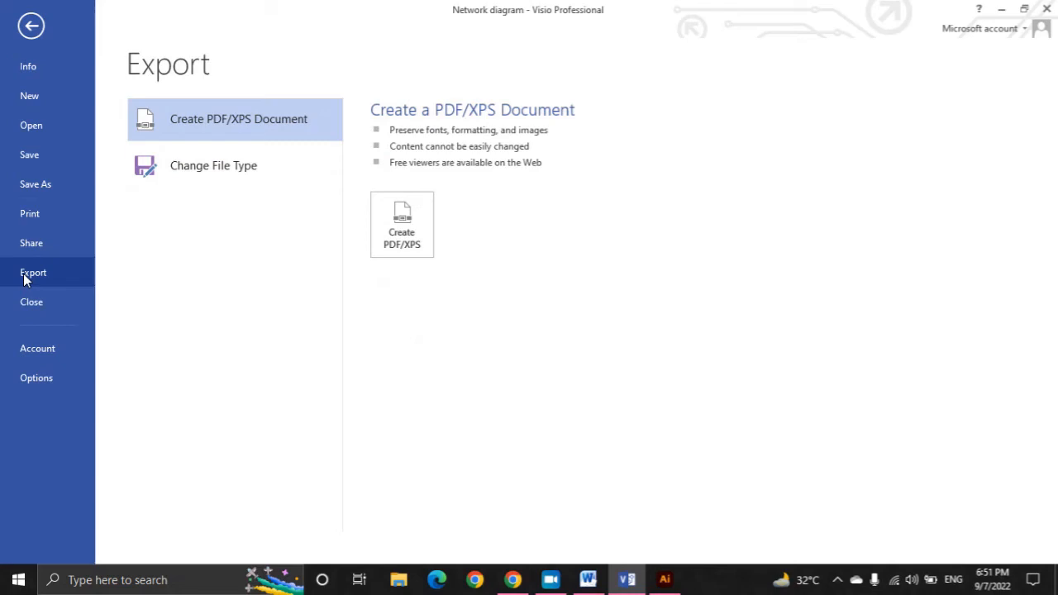
left_click(252, 175)
left_click(629, 271)
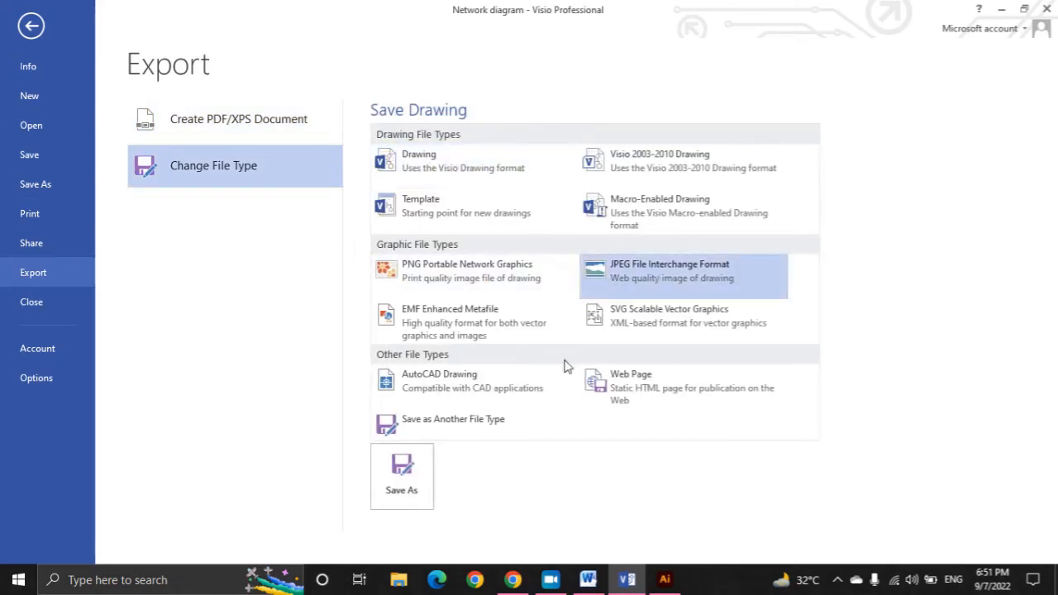
left_click(422, 504)
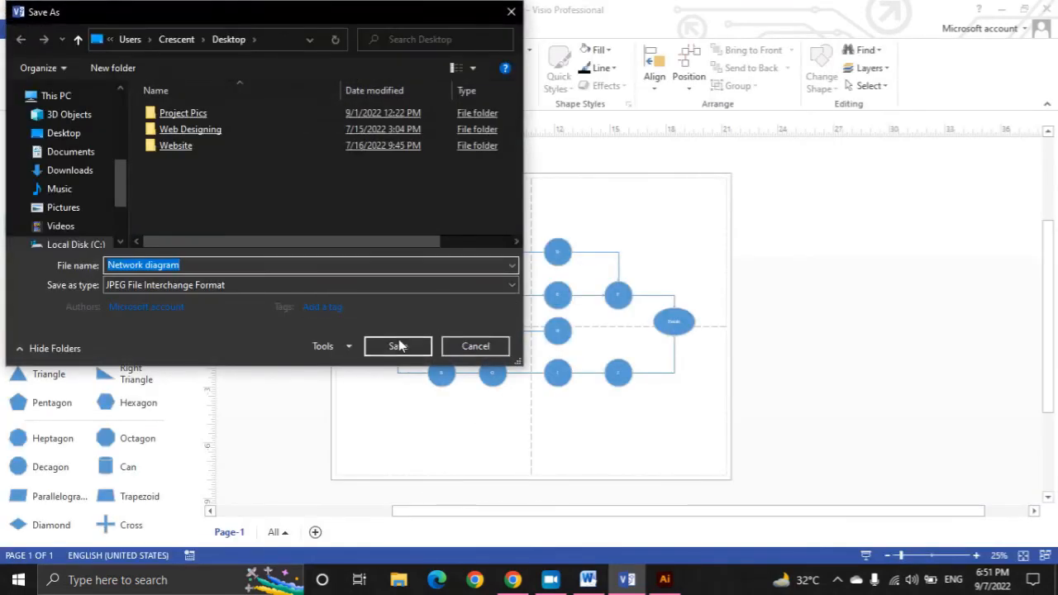
left_click(201, 266)
key("BackSpace")
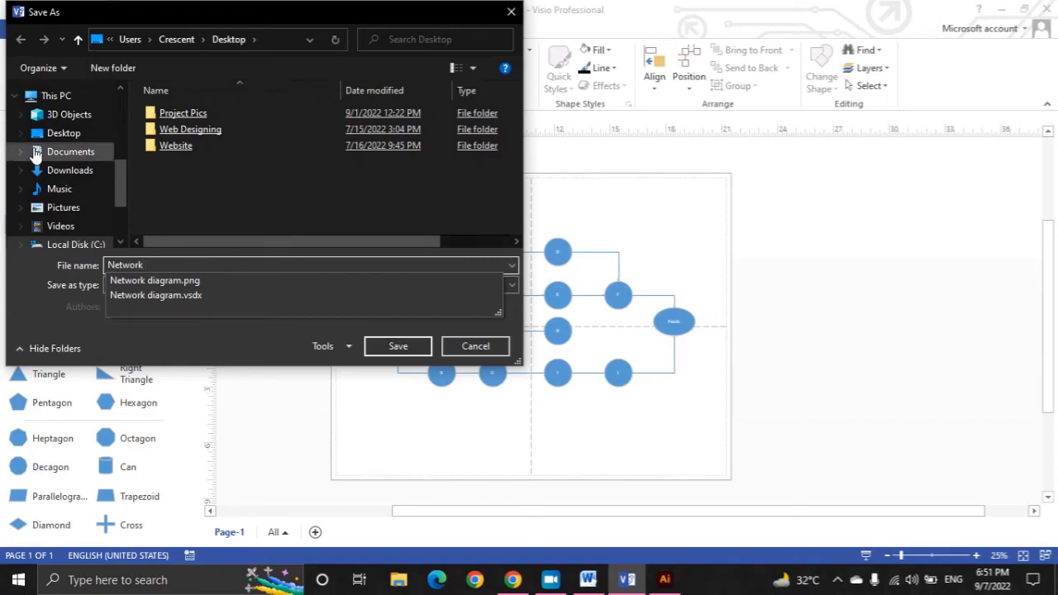
left_click(66, 133)
left_click(373, 347)
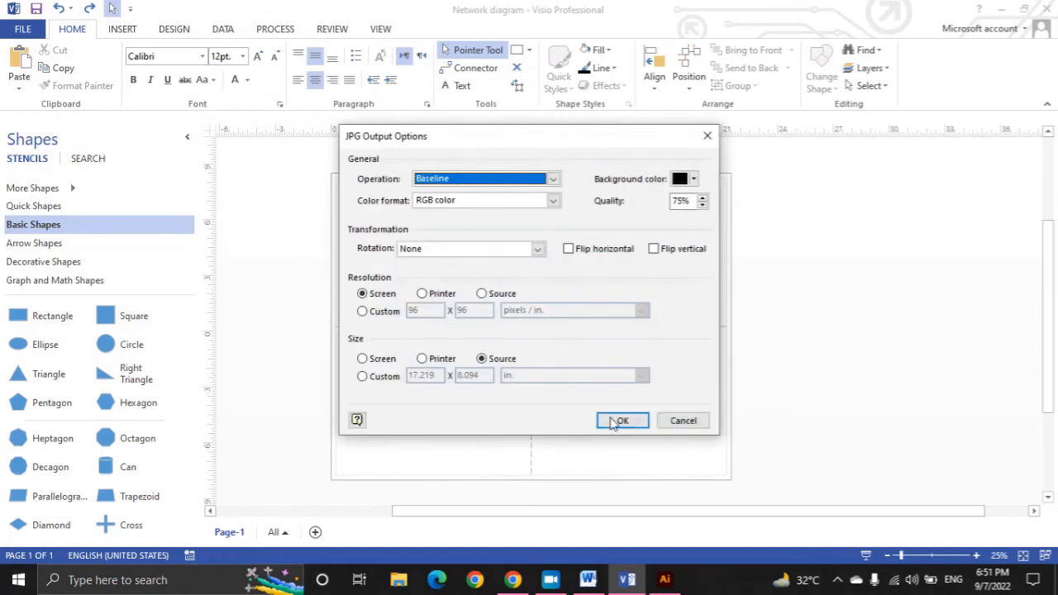
left_click(619, 421)
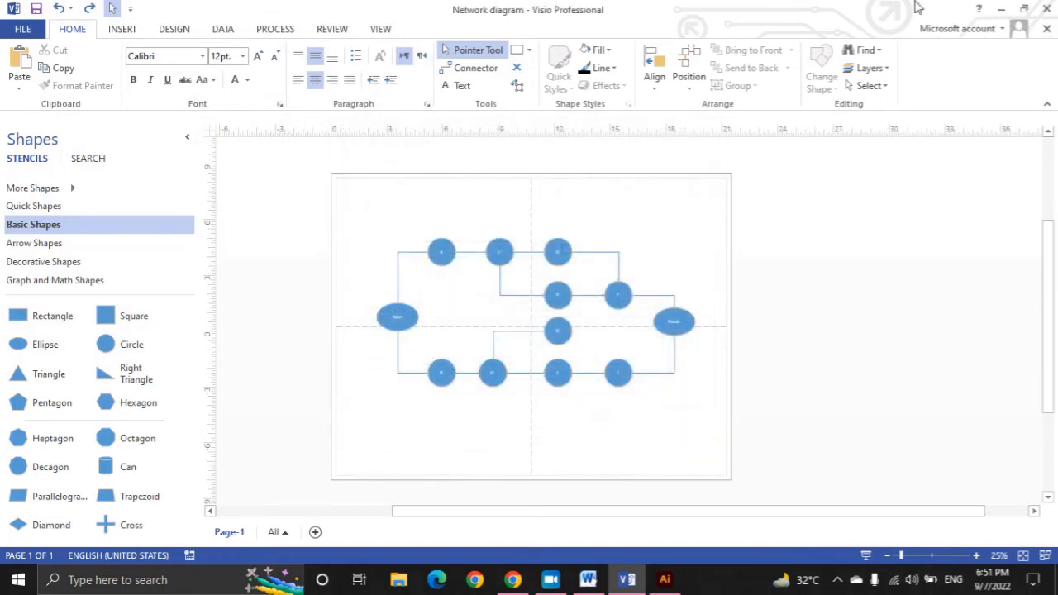
Minimize the open documents, close Illustrator, and check the exported Network image from the desktop
left_click(1002, 9)
left_click(847, 166)
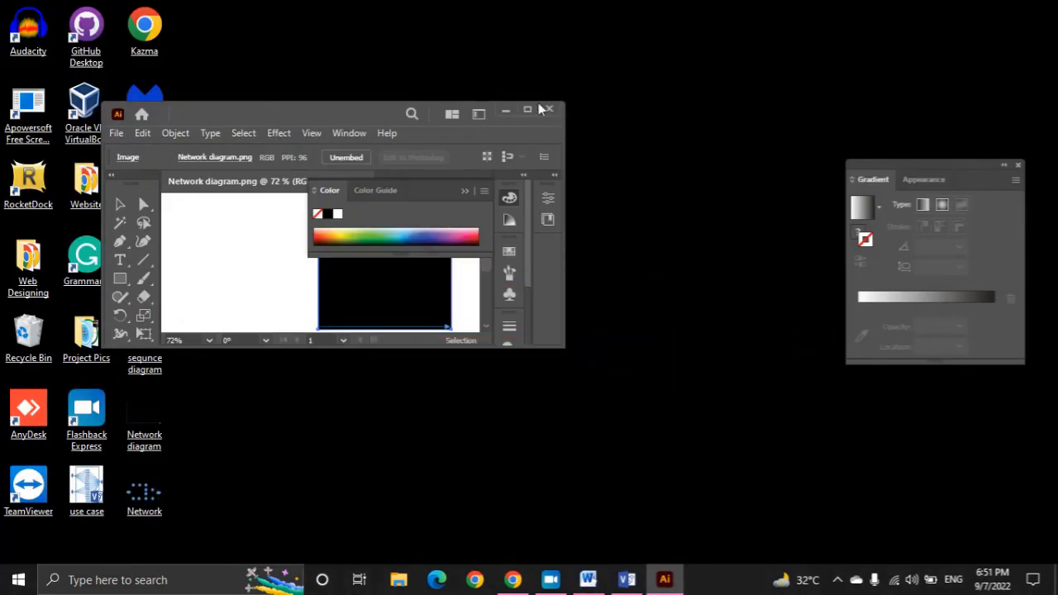
left_click(549, 110)
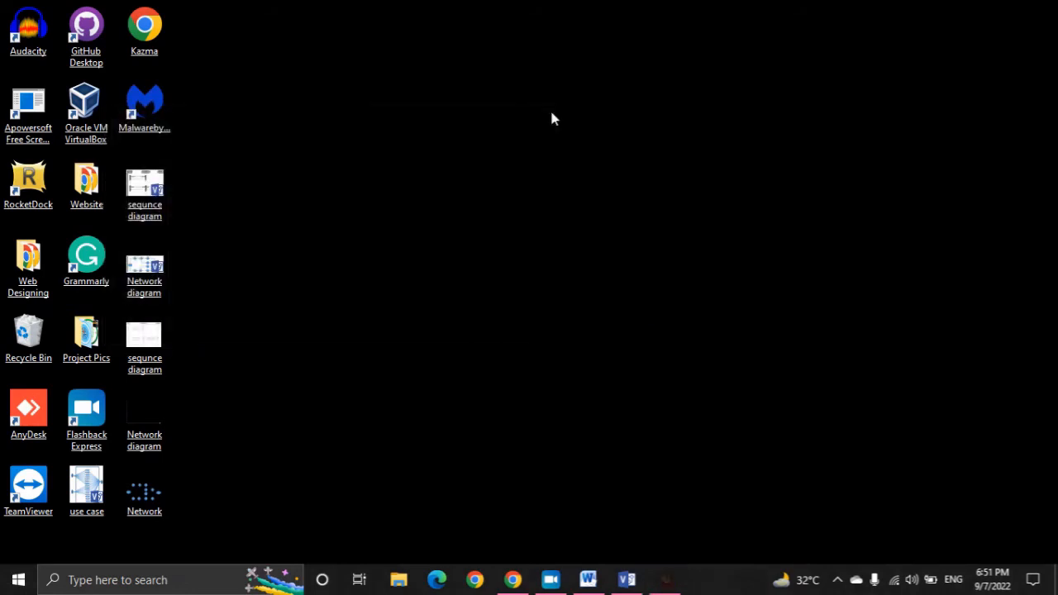
double_click(137, 506)
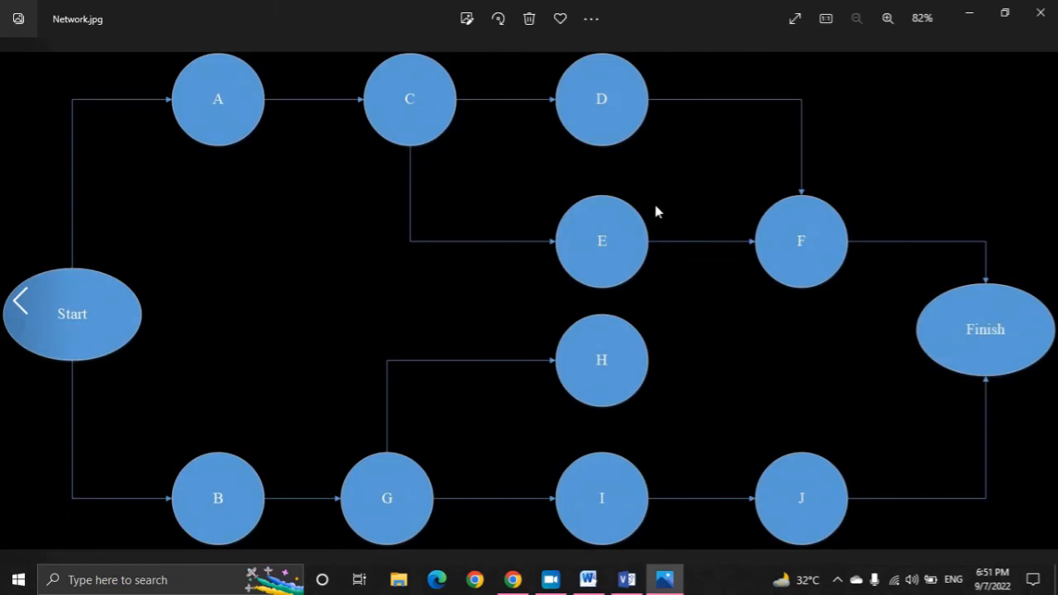
left_click(1040, 13)
Delete the black Network diagram image from the desktop and switch back to Visio
left_click_drag(298, 451, 127, 414)
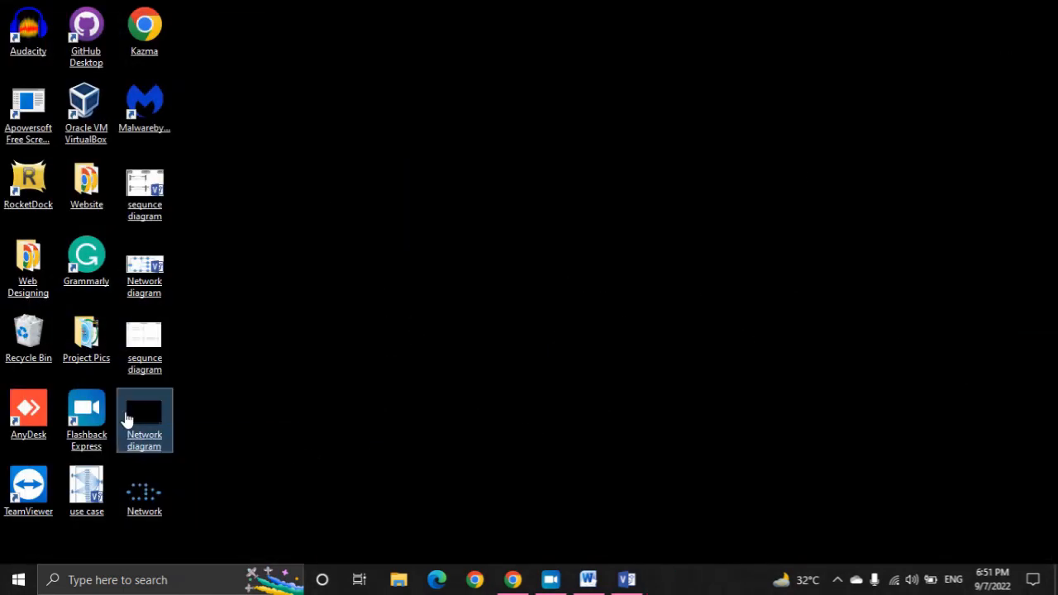
key("Delete")
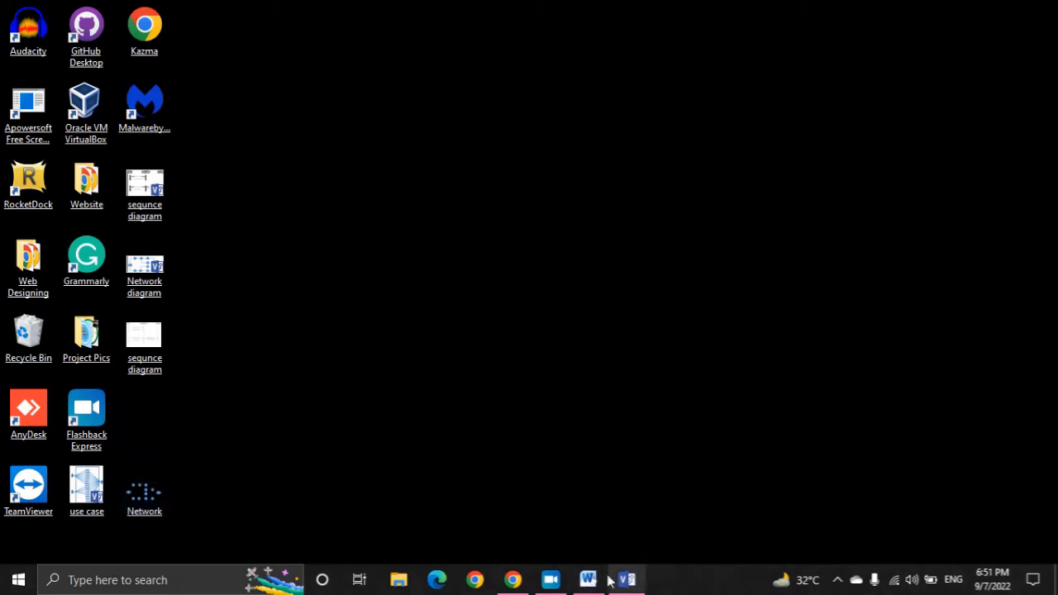
left_click(593, 582)
left_click(627, 579)
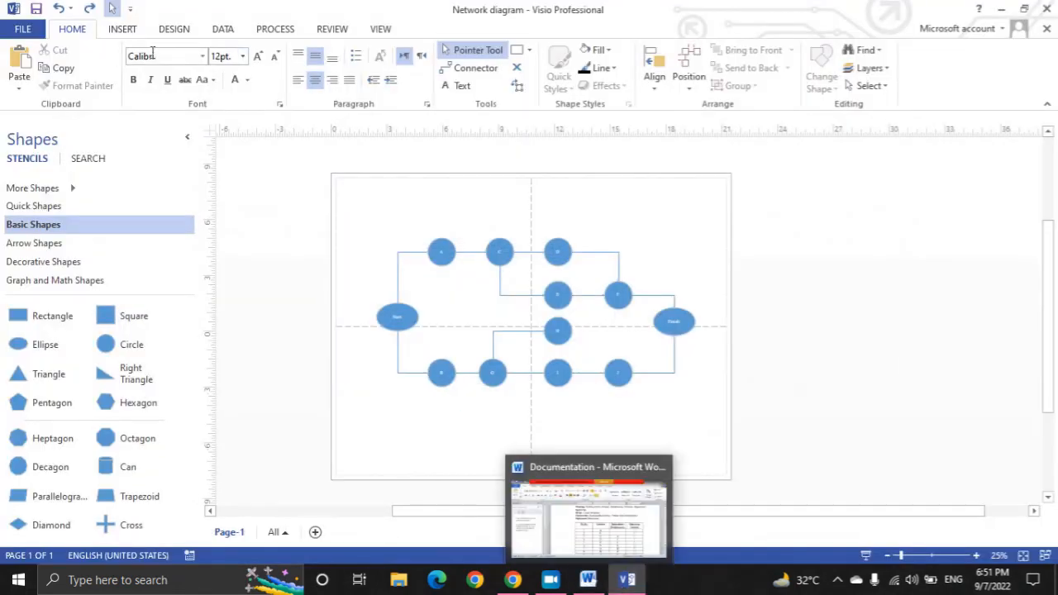
Export the drawing to the Desktop in JPEG File Interchange Format under the name Network diagram
left_click(35, 33)
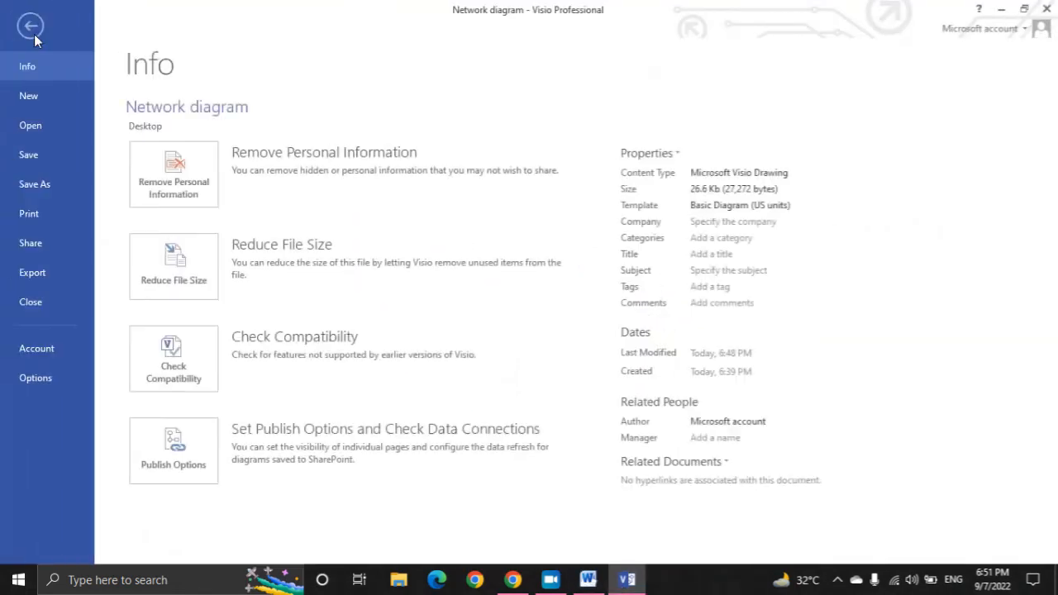
left_click(32, 276)
left_click(306, 167)
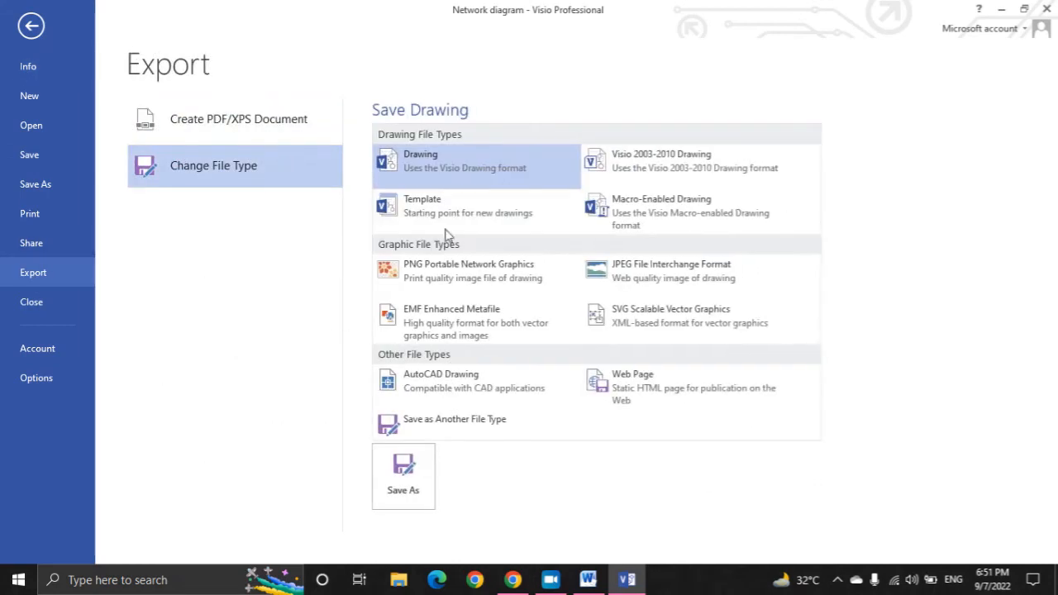
left_click(653, 281)
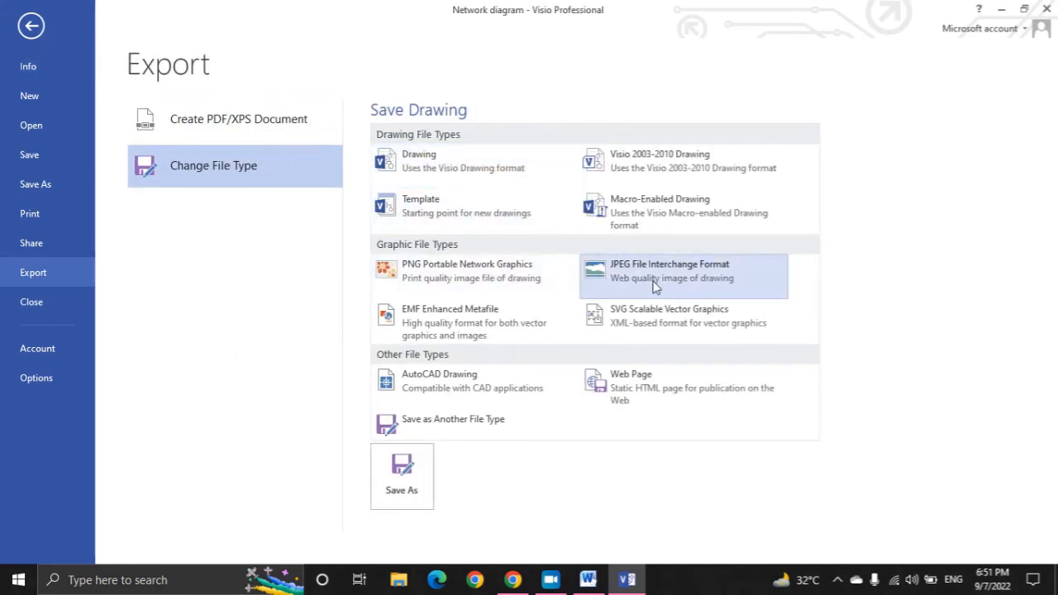
left_click(402, 473)
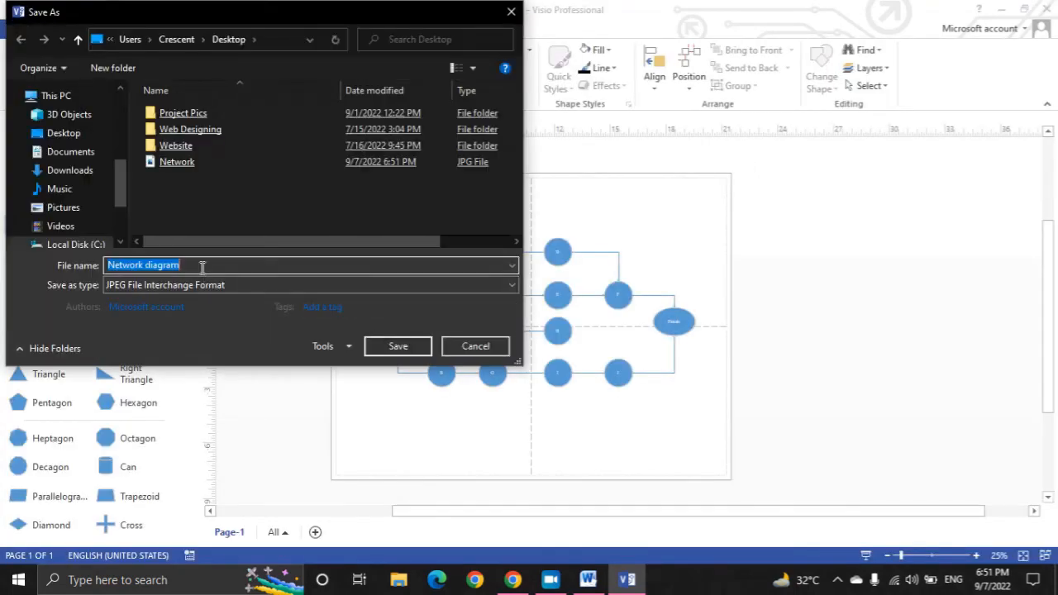
left_click(204, 267)
double_click(165, 266)
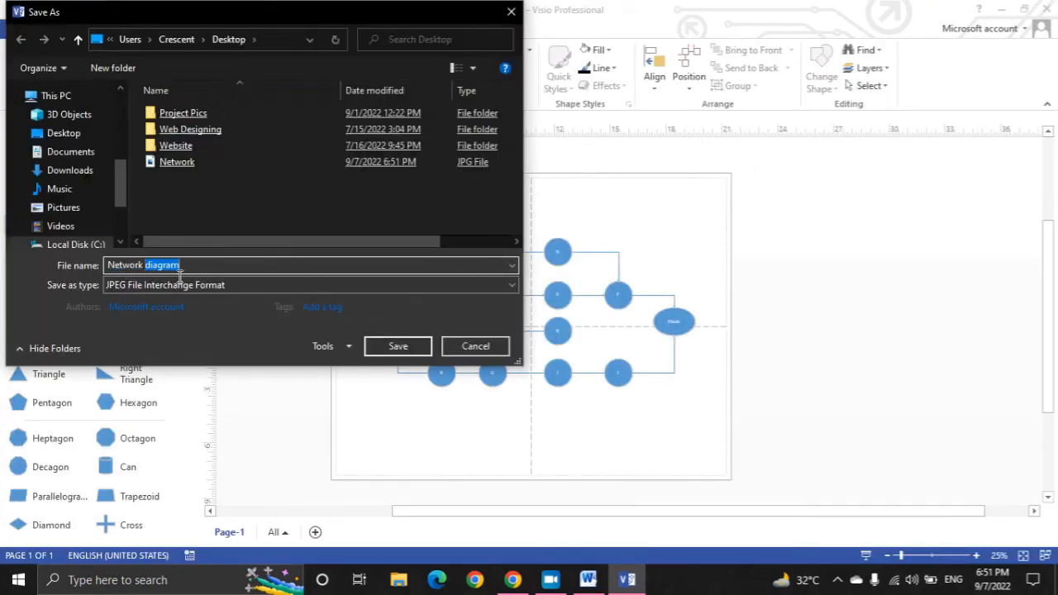
left_click(400, 348)
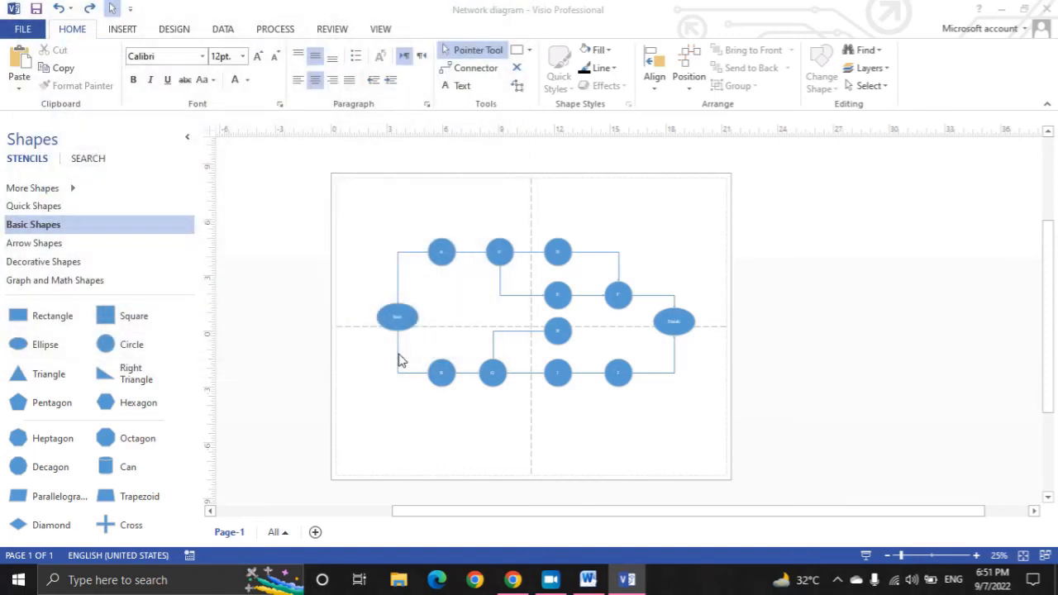
Set the JPG output's background color to white and complete the export
left_click(695, 180)
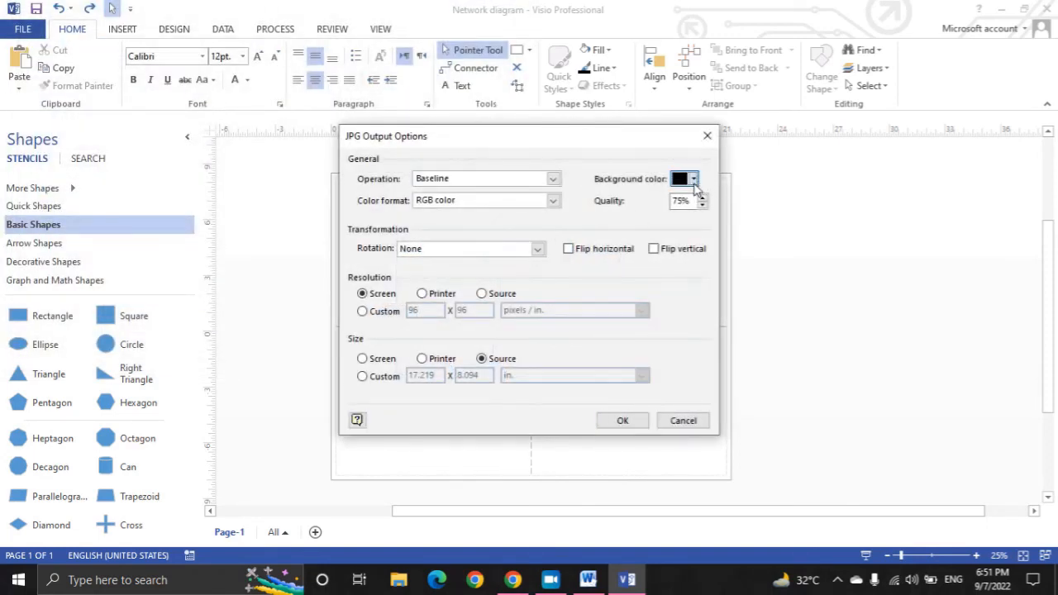
left_click(715, 204)
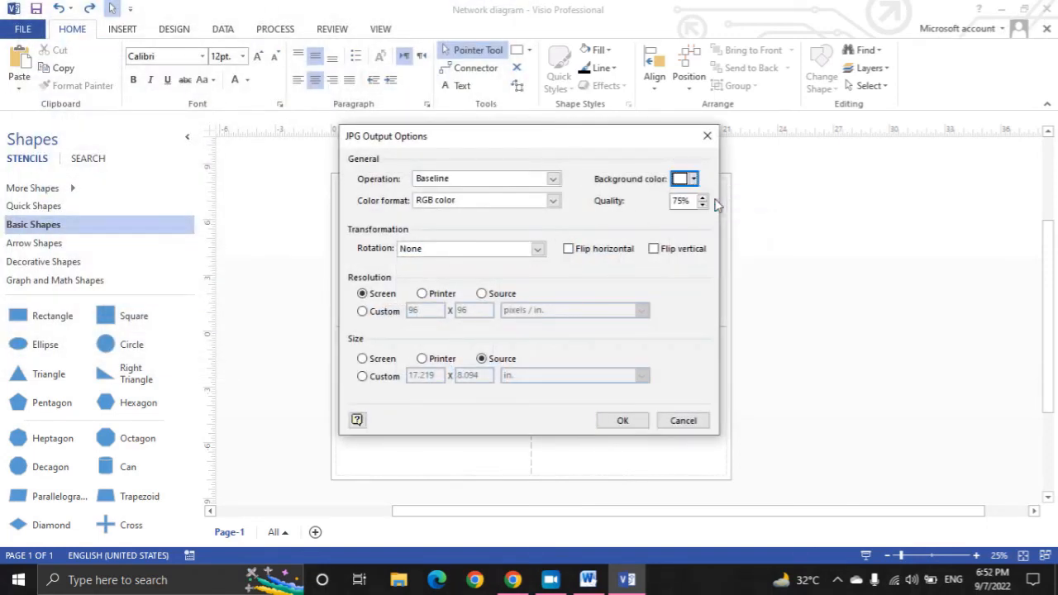
left_click(622, 422)
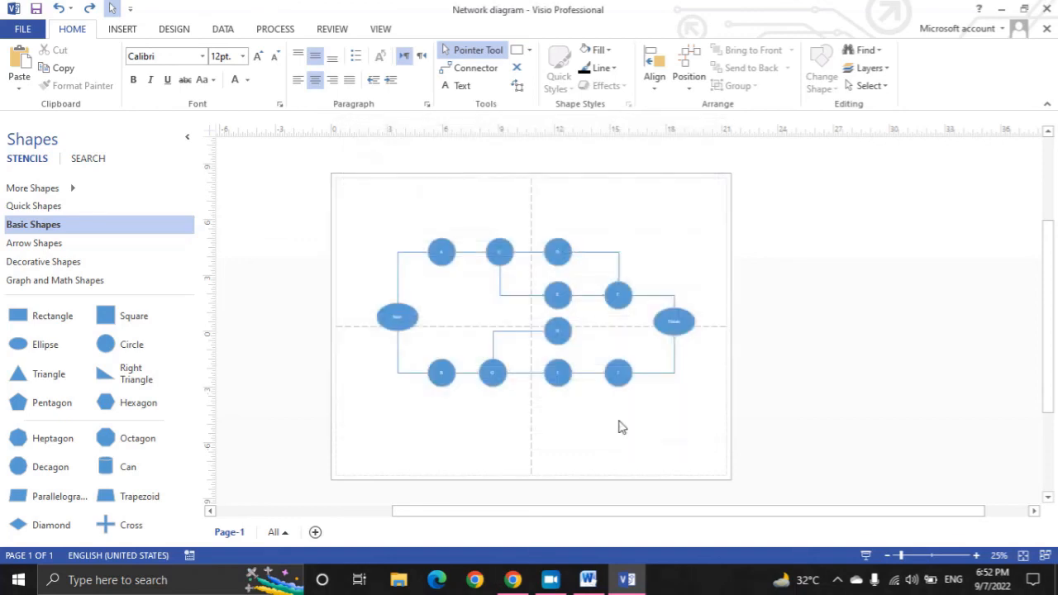
Minimize the open documents and check the exported Network diagram image from the desktop
left_click(1002, 14)
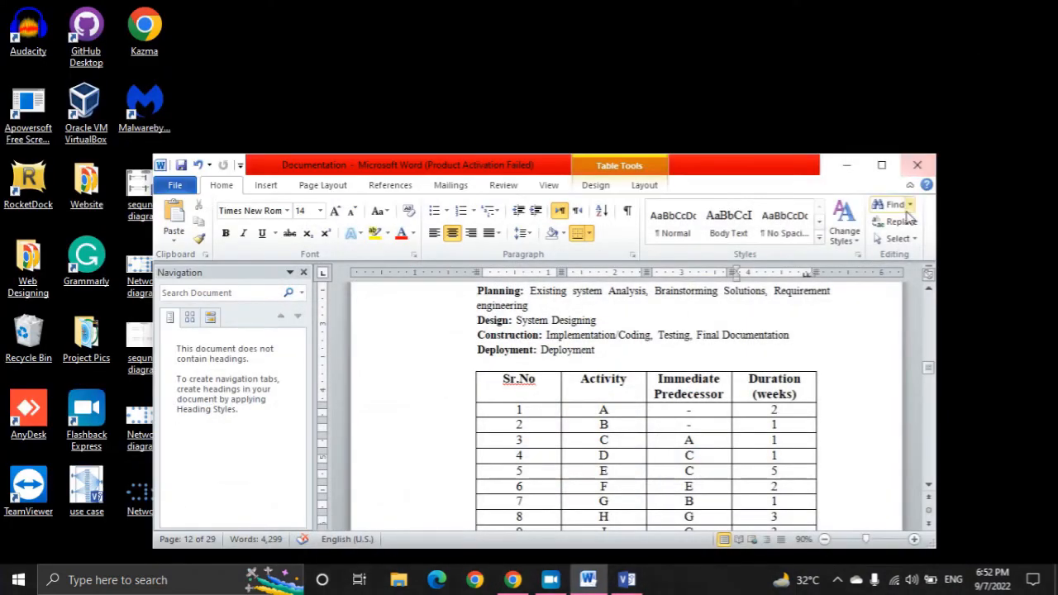
left_click(853, 175)
double_click(141, 431)
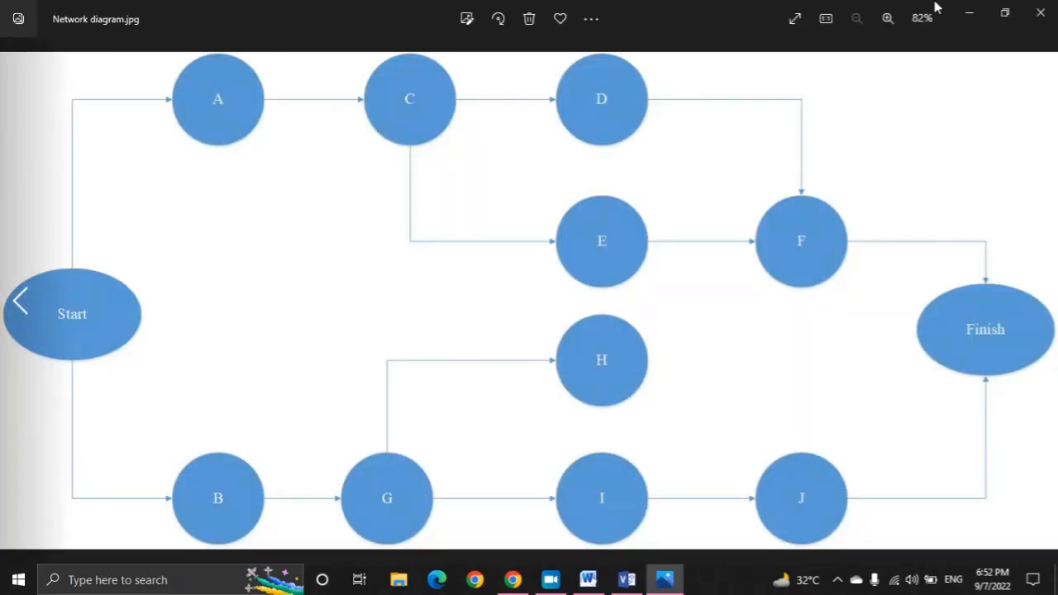
left_click(969, 14)
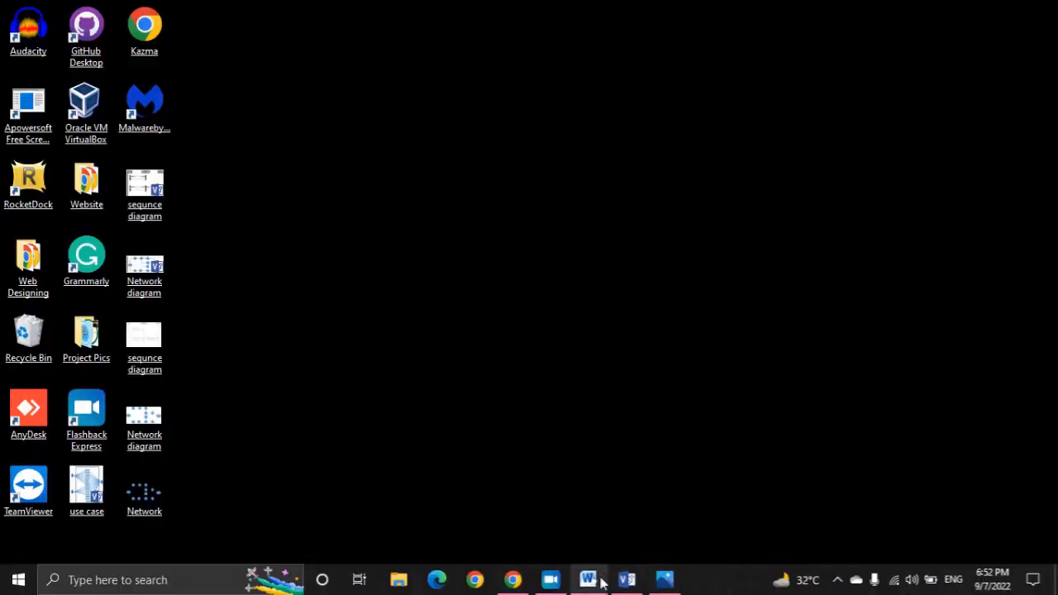
Switch to the maximized Word document and browse the Desktop folder for a picture to insert below the "1.Network Diagram" heading
left_click(588, 580)
left_click(877, 166)
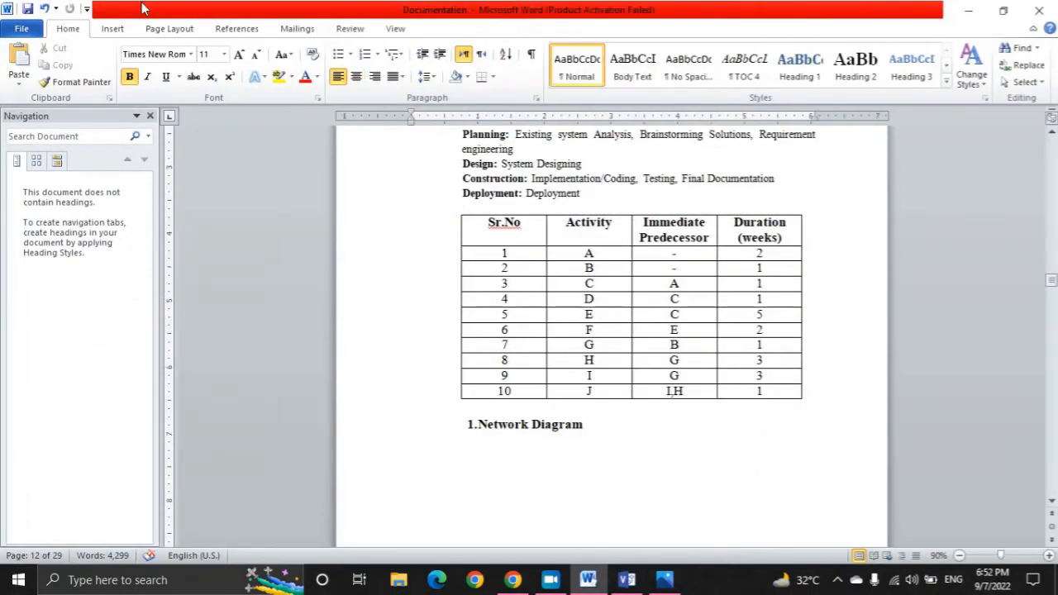
left_click(112, 30)
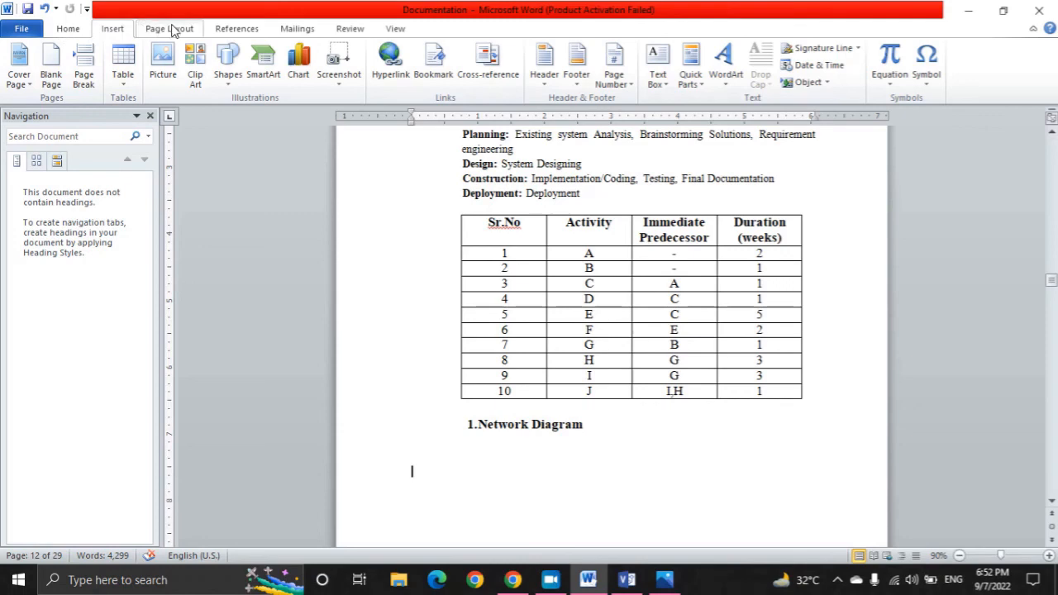
left_click(164, 70)
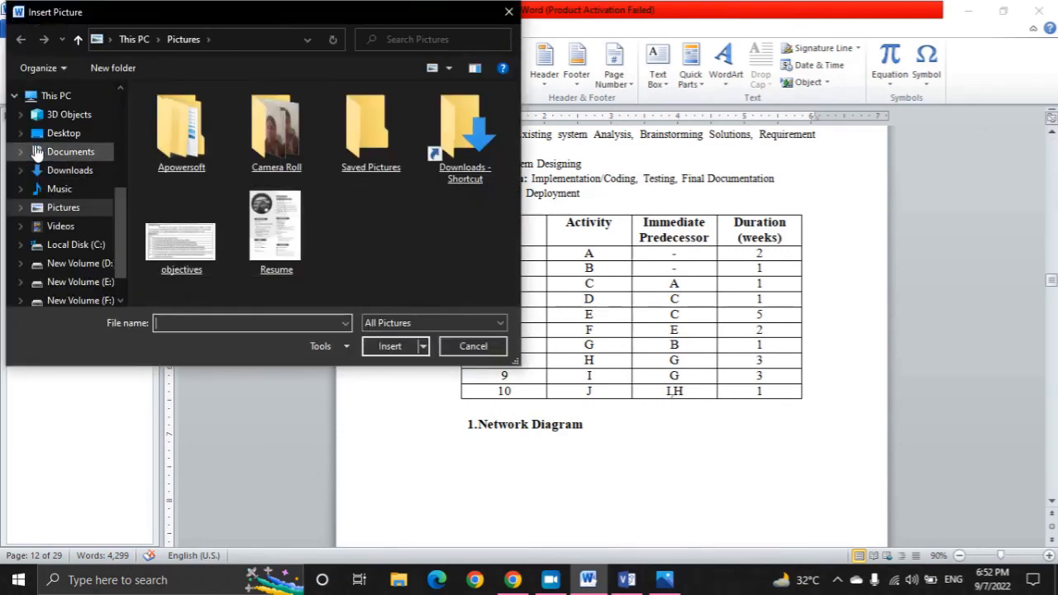
left_click(50, 133)
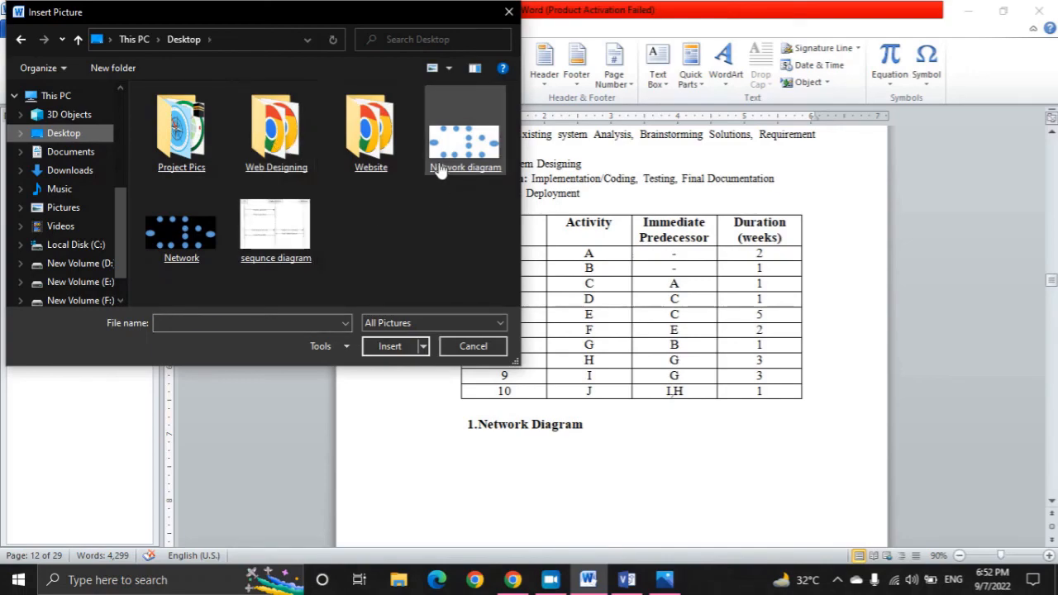